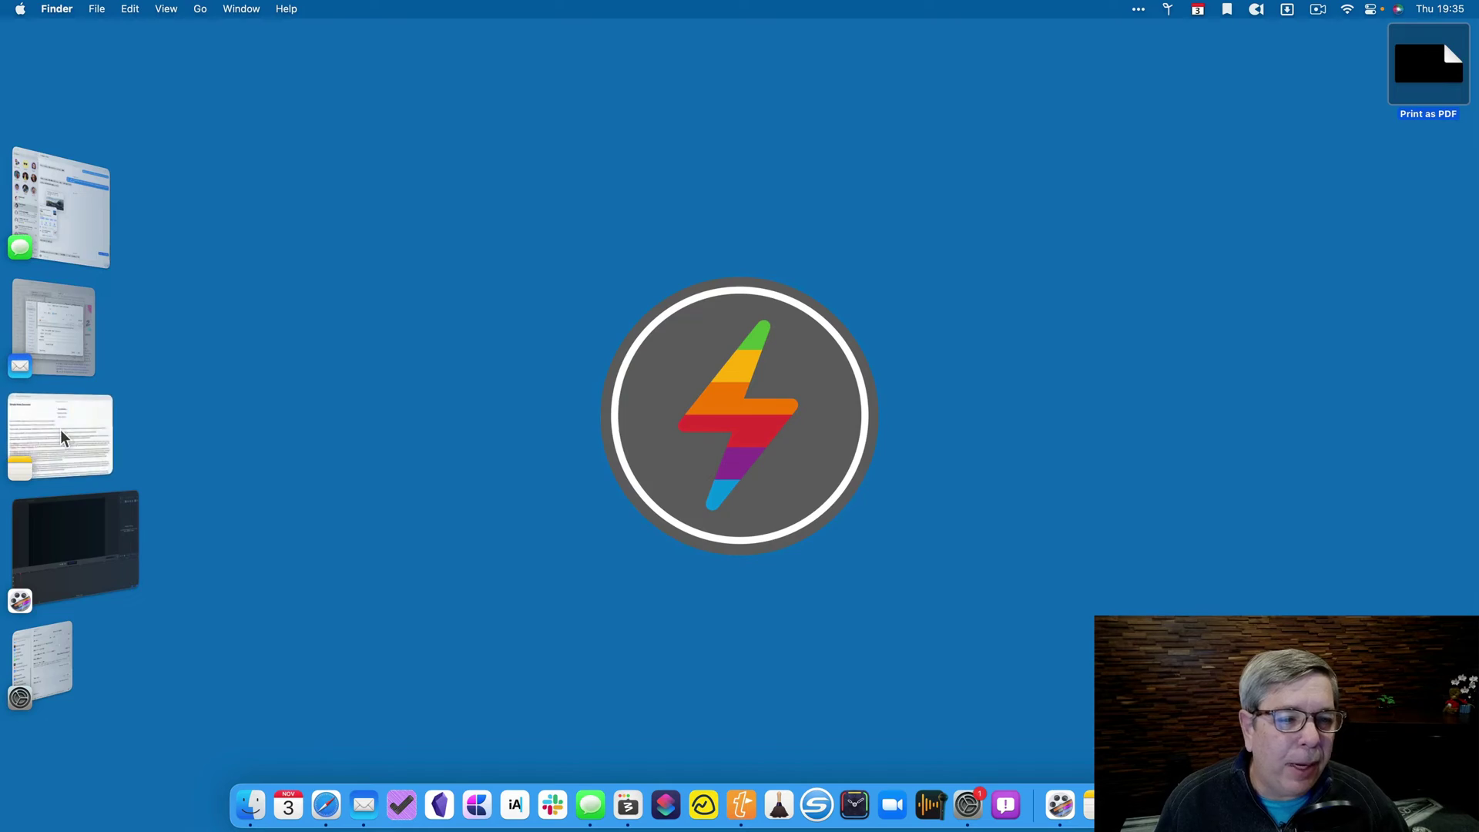
Switch to the Sample Notes Document in Notes and bring up its print dialog.
{"action": "left_click", "coordinate": [60, 428]}
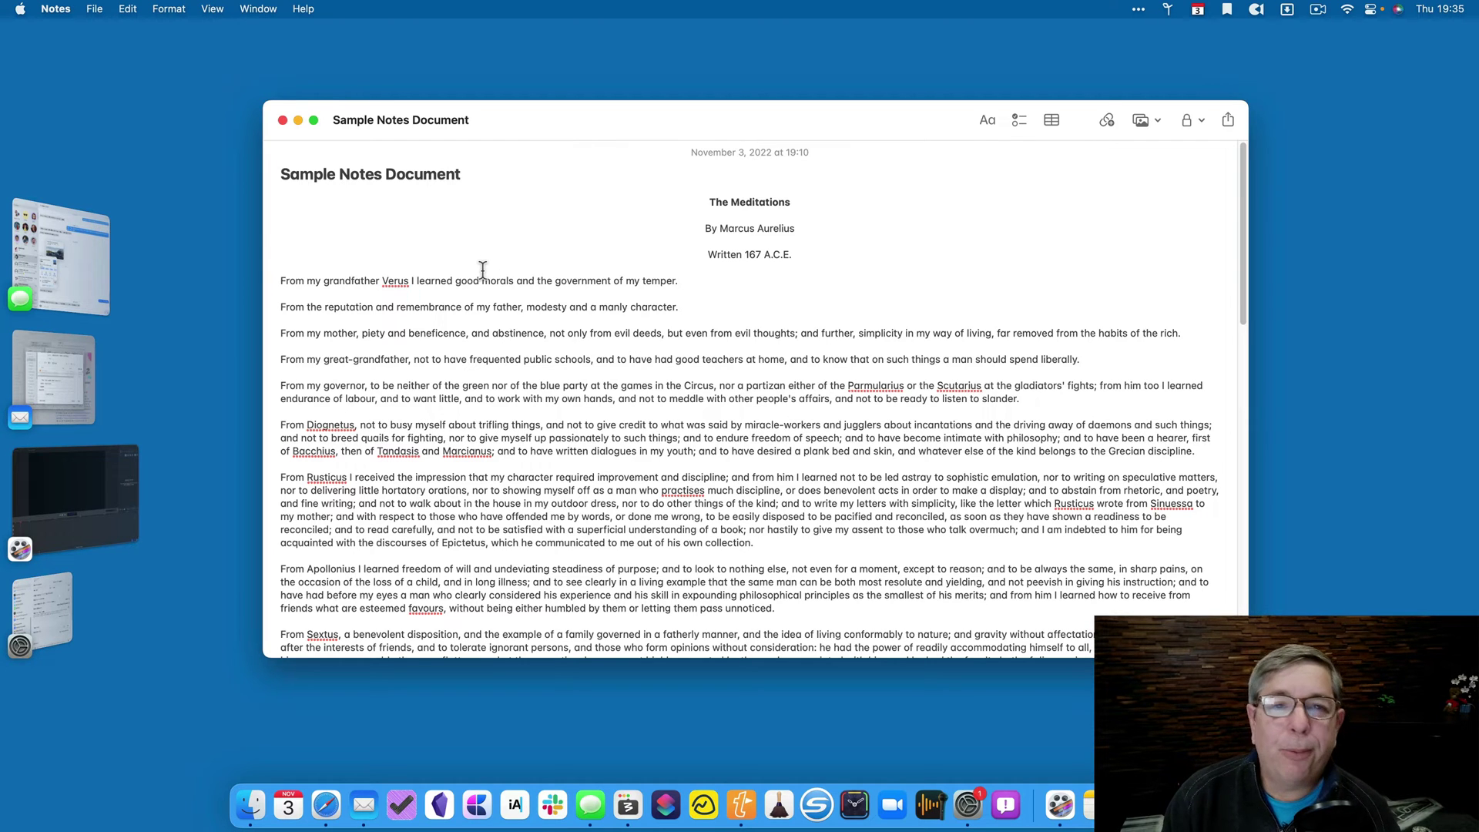
{"action": "key", "text": "super+p"}
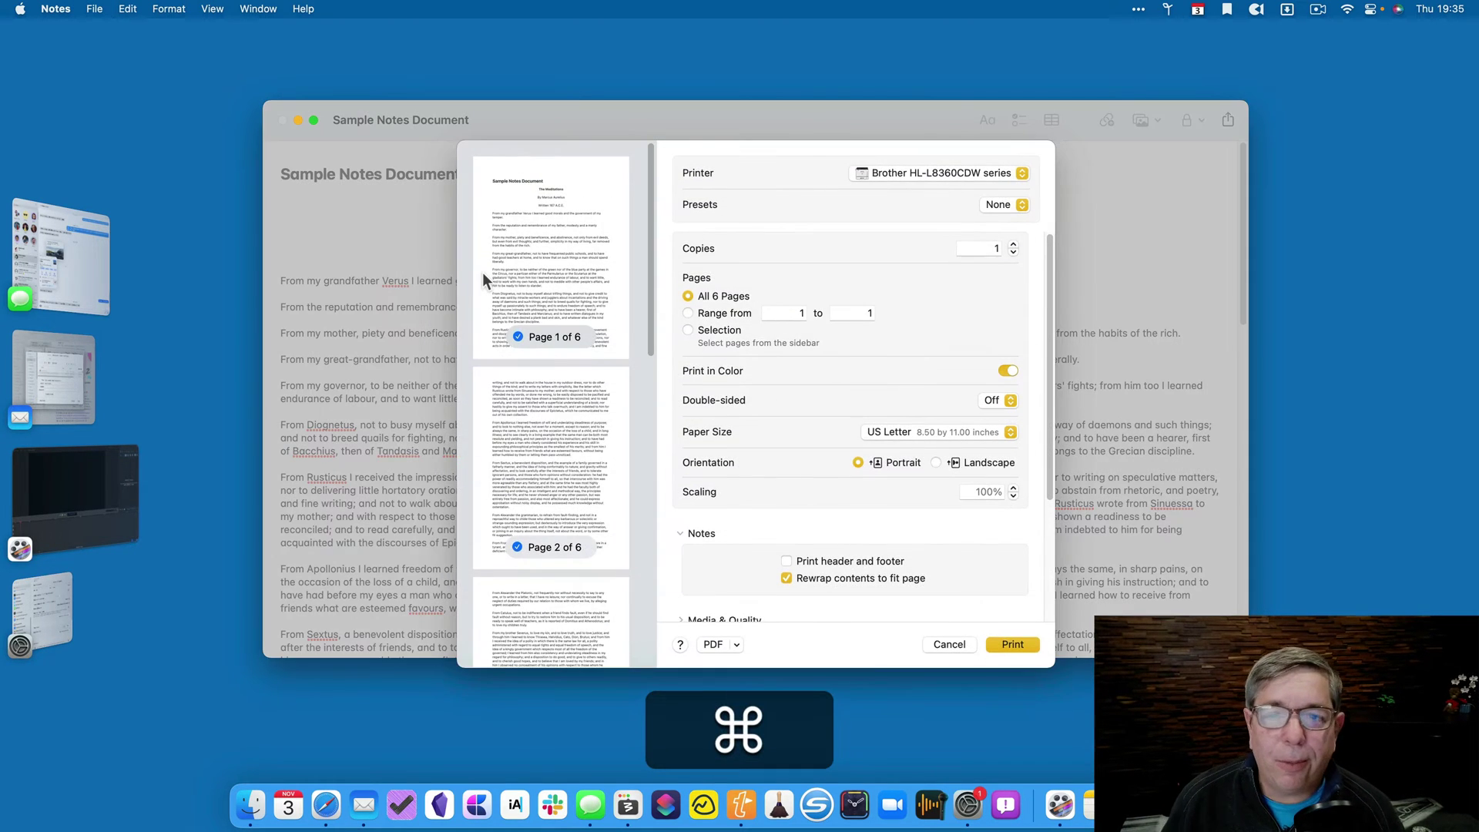
{"action": "left_click", "coordinate": [943, 647]}
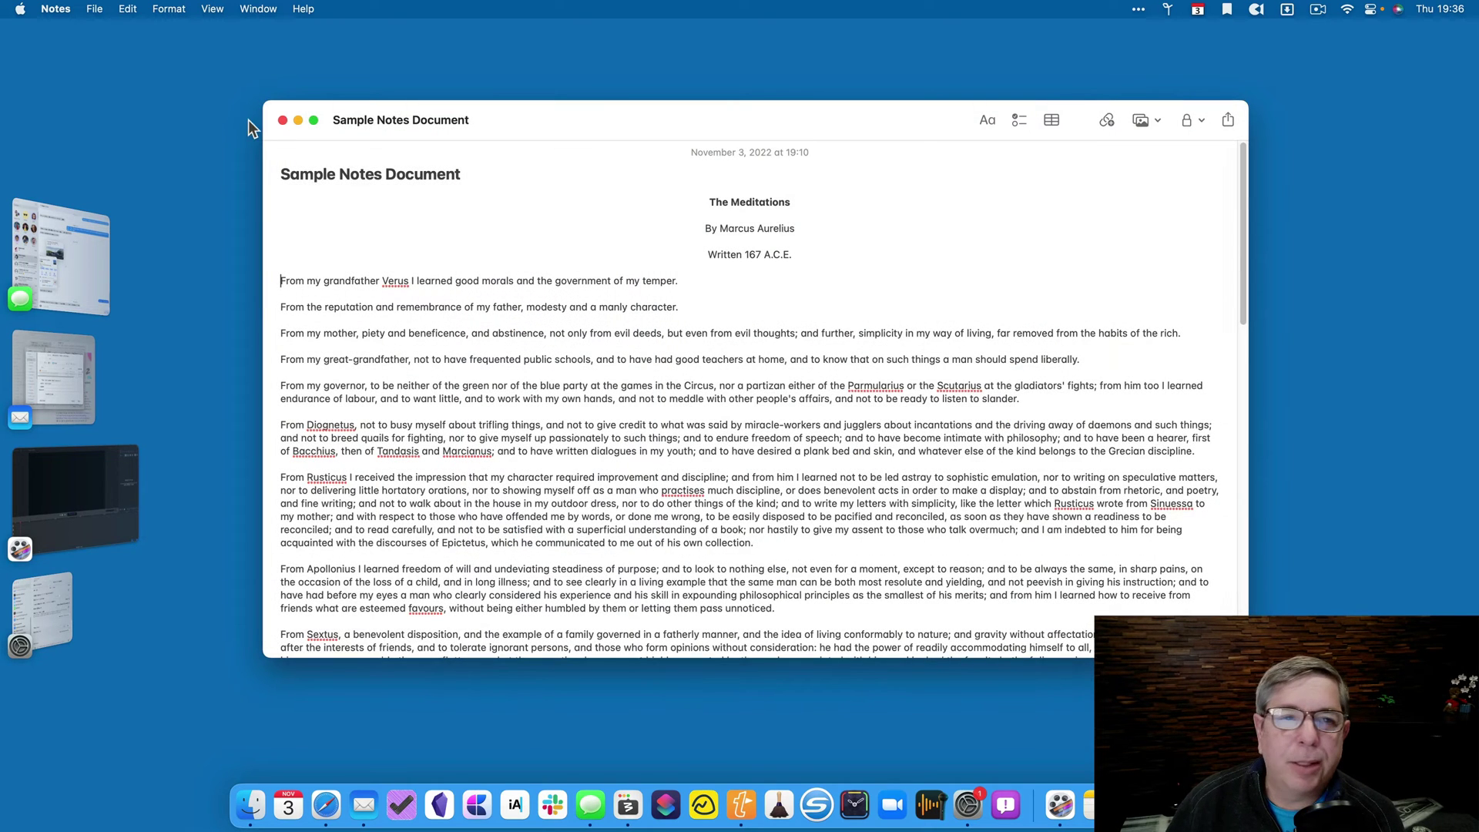
{"action": "left_click", "coordinate": [94, 9]}
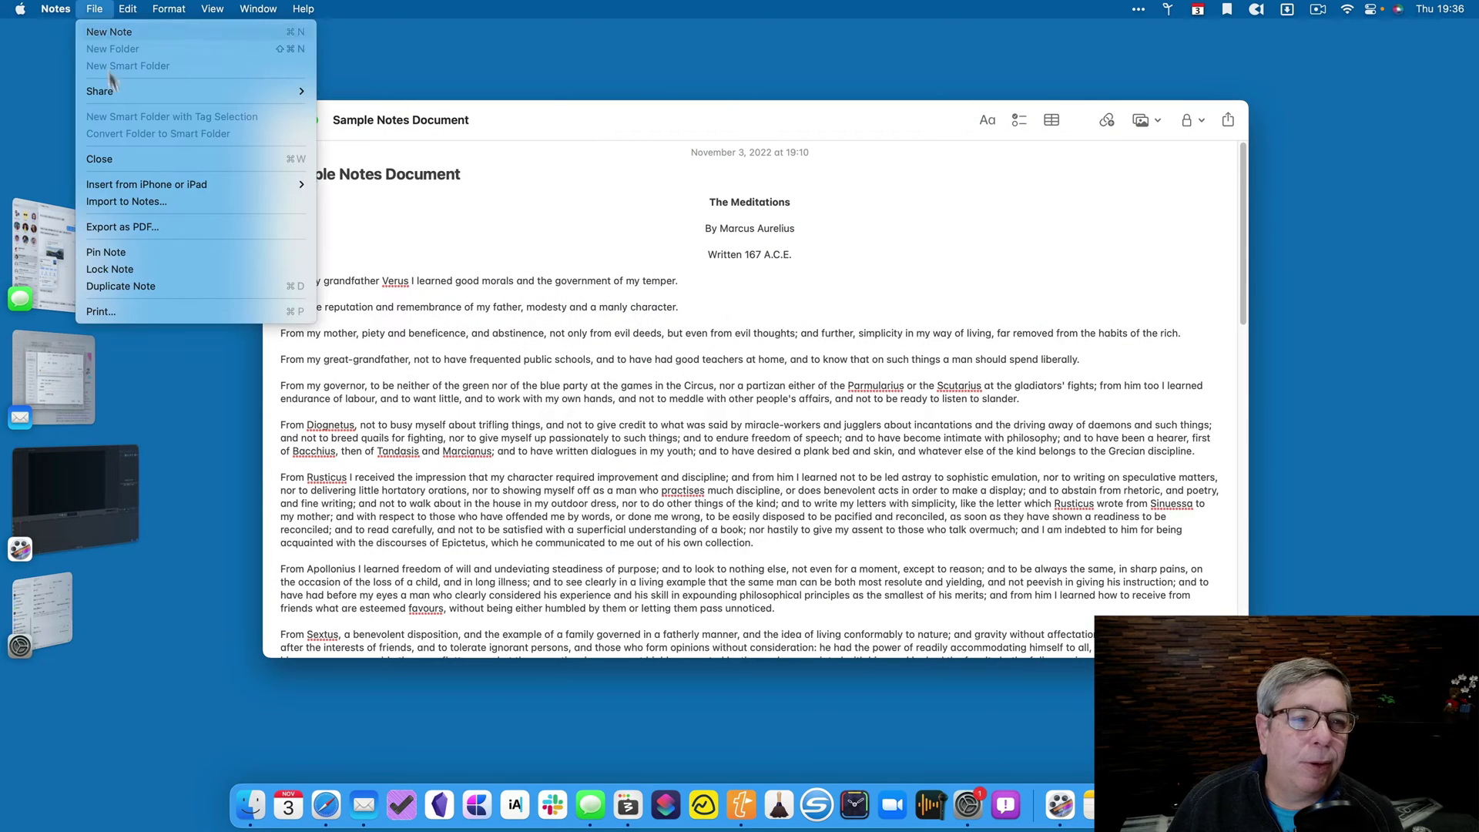
{"action": "left_click", "coordinate": [287, 315]}
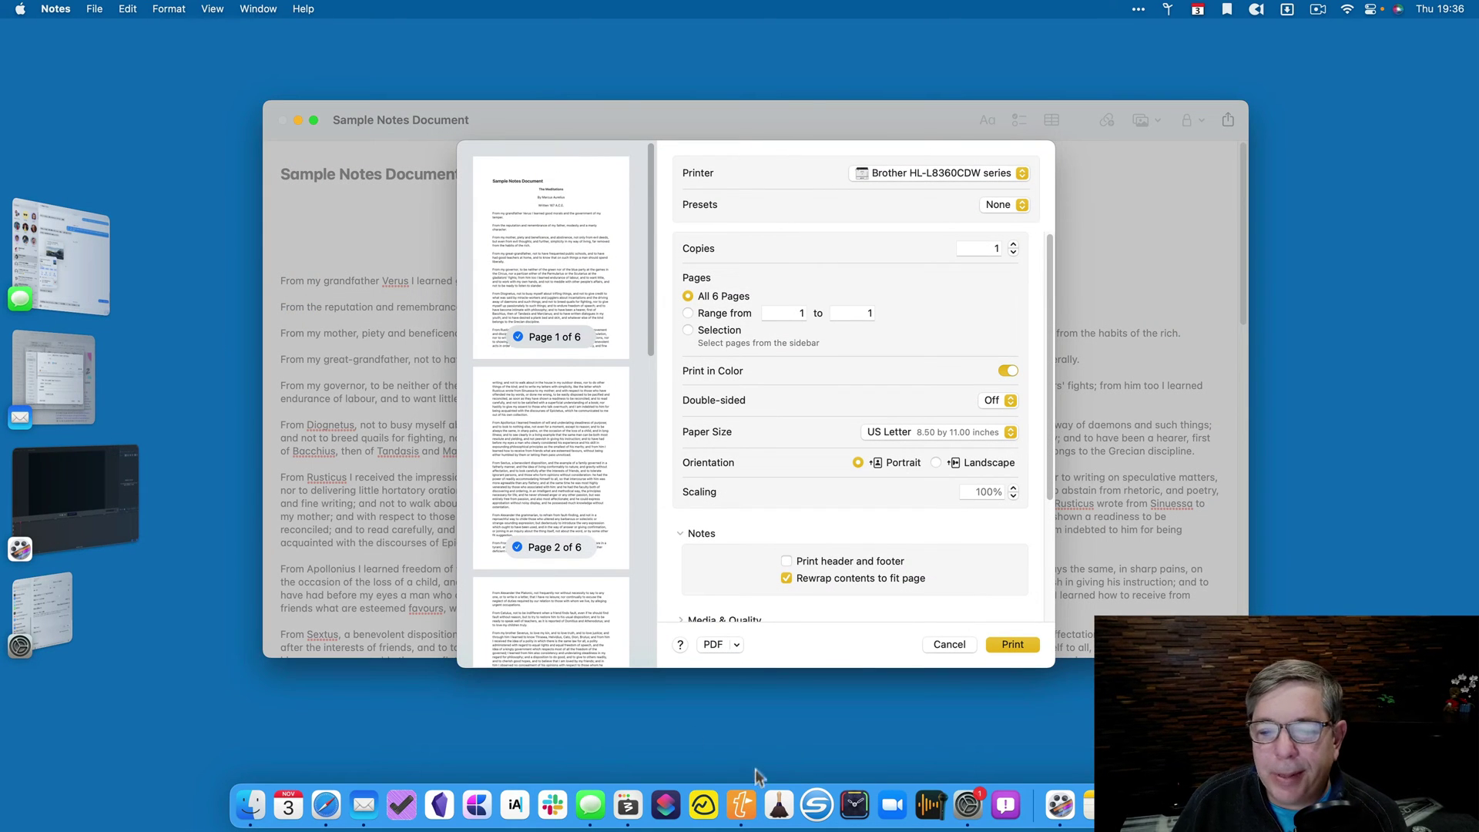
Examine the PDF output options in the print dialog, noting the exact Save as PDF… wording, and dismiss the dialog without printing.
{"action": "left_click", "coordinate": [736, 645]}
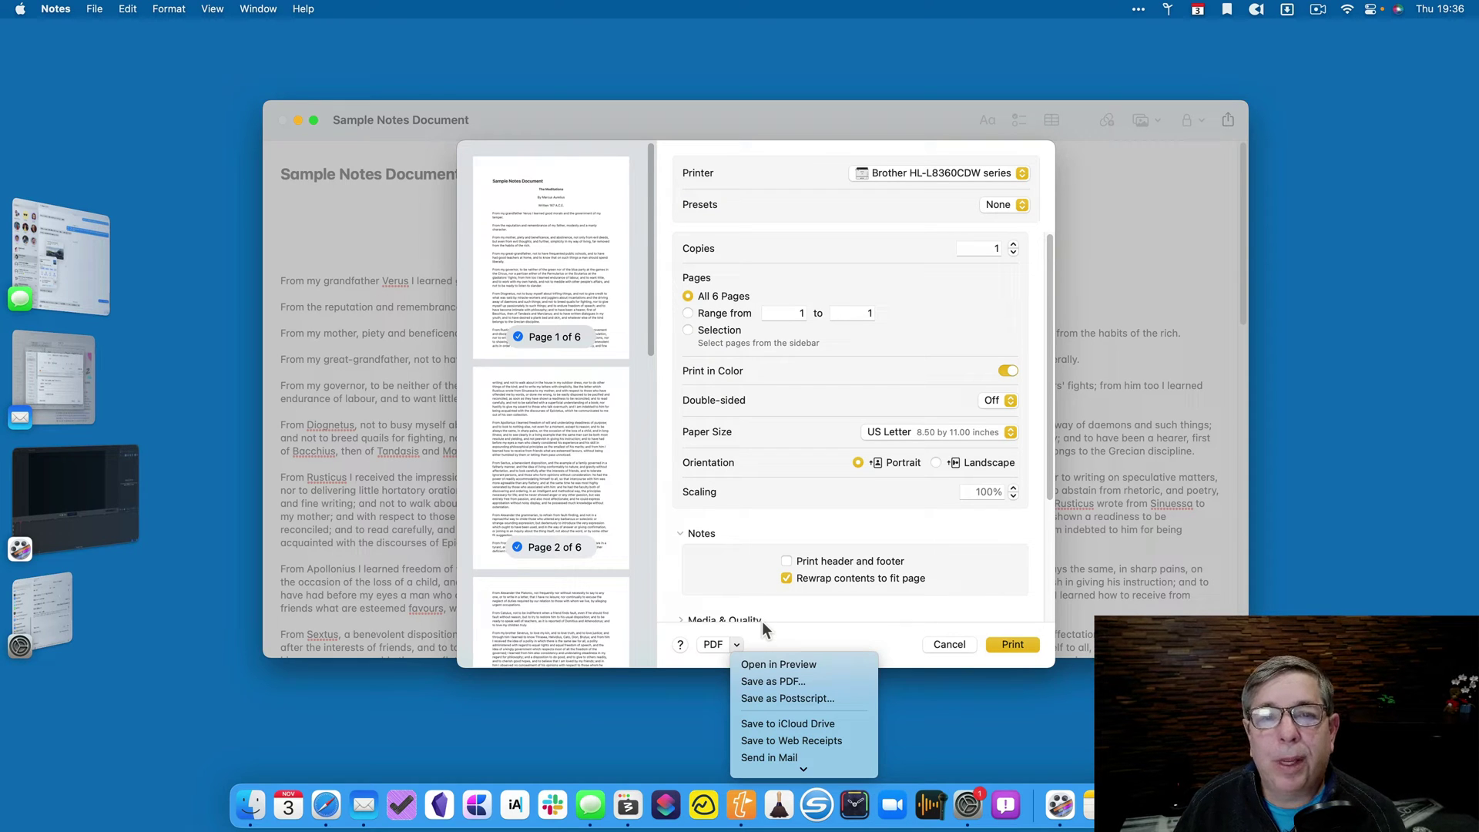
{"action": "left_click", "coordinate": [955, 644]}
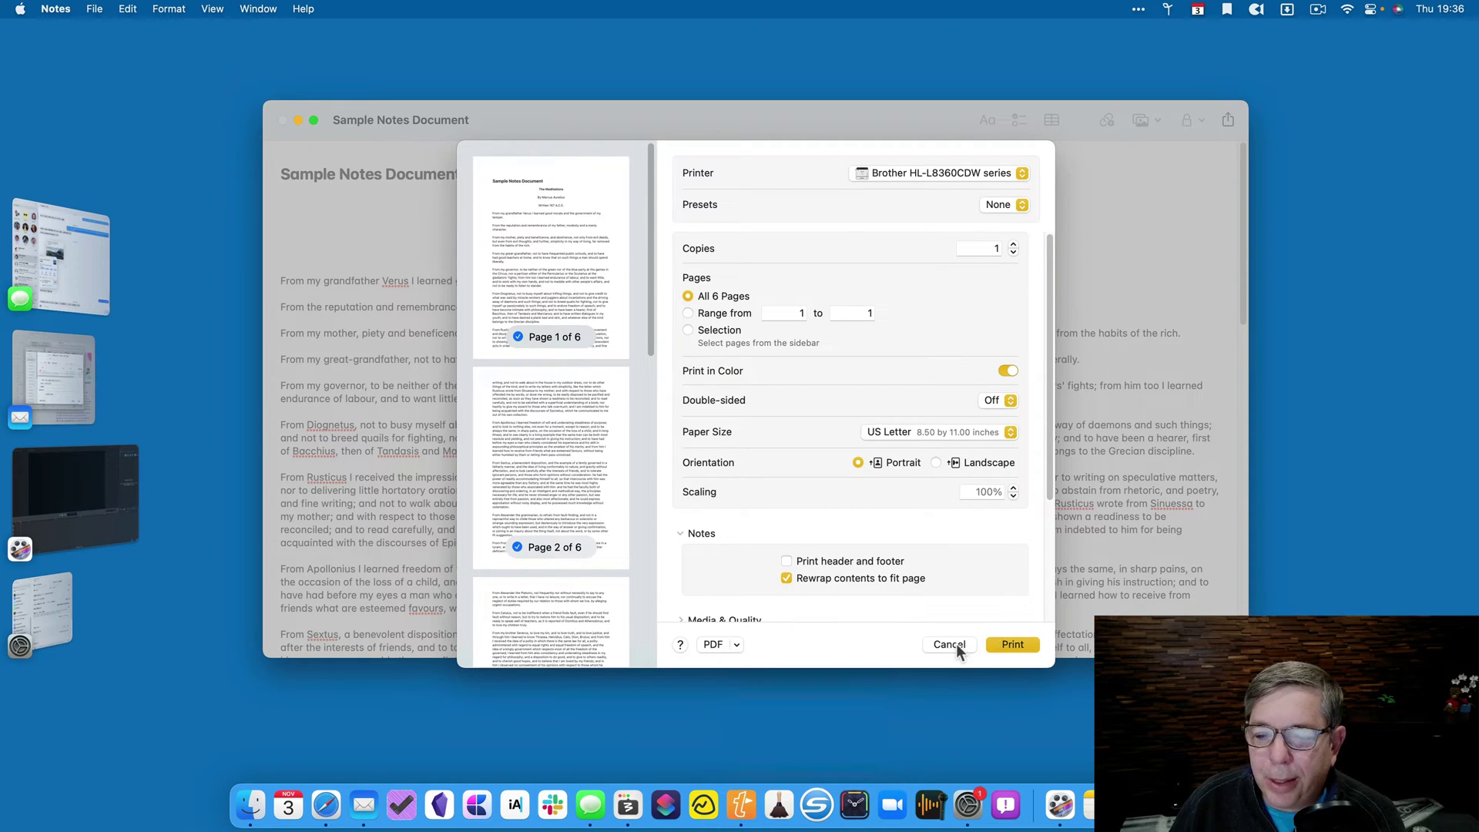
{"action": "left_click", "coordinate": [734, 646]}
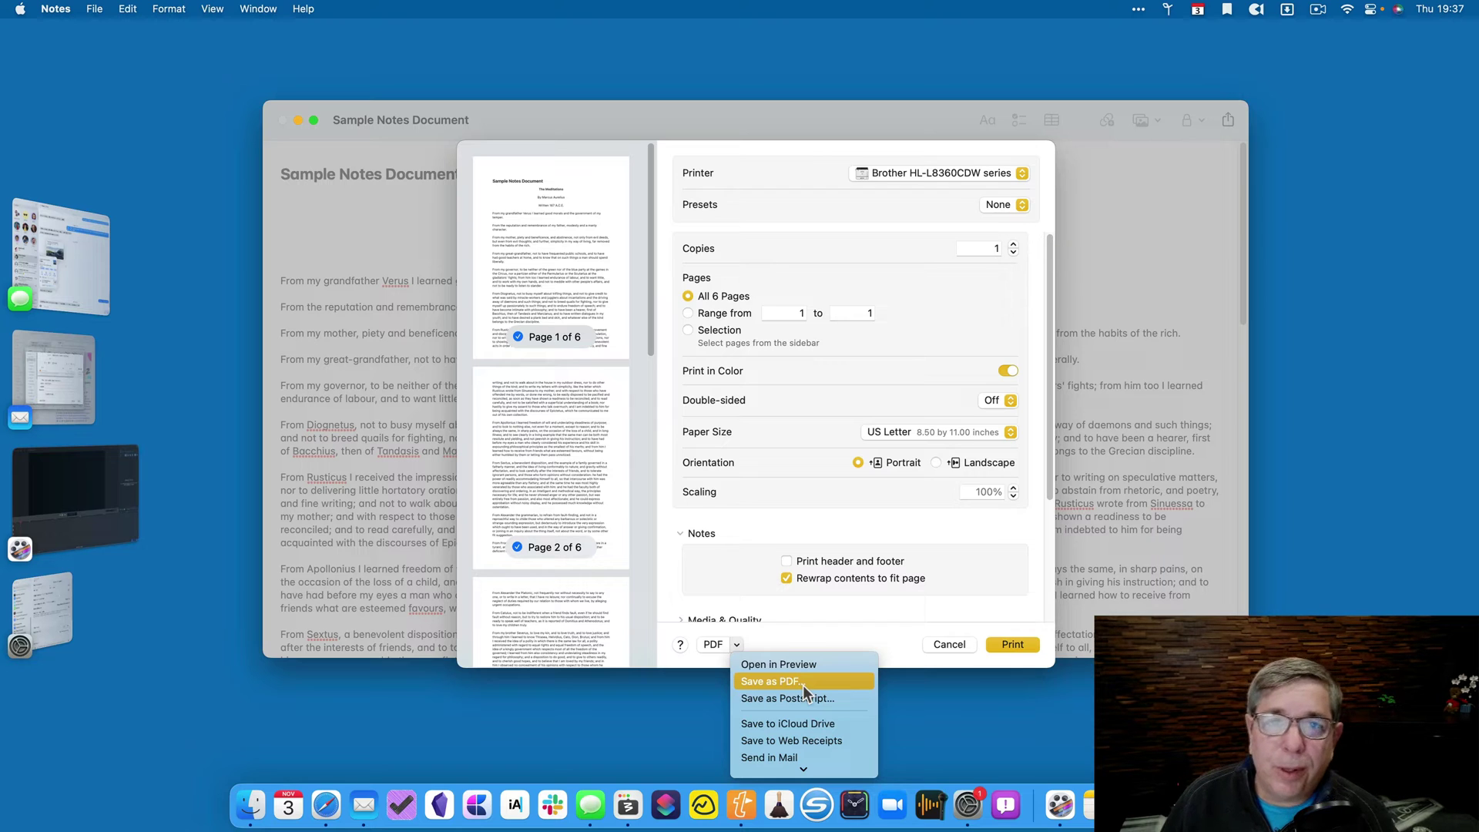
{"action": "key", "text": "alt+semicolon"}
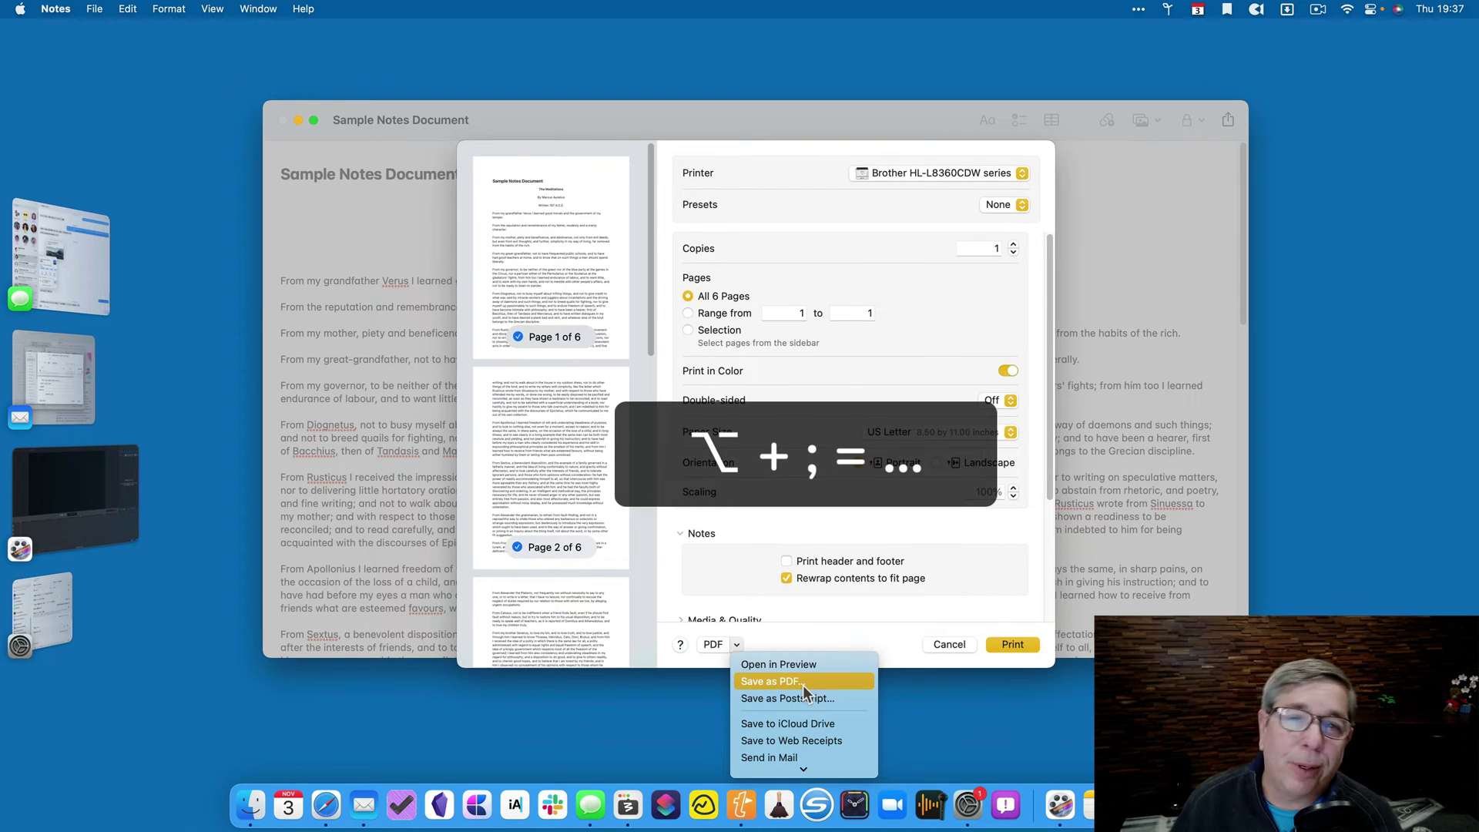
{"action": "left_click", "coordinate": [972, 647]}
{"action": "left_click", "coordinate": [942, 645]}
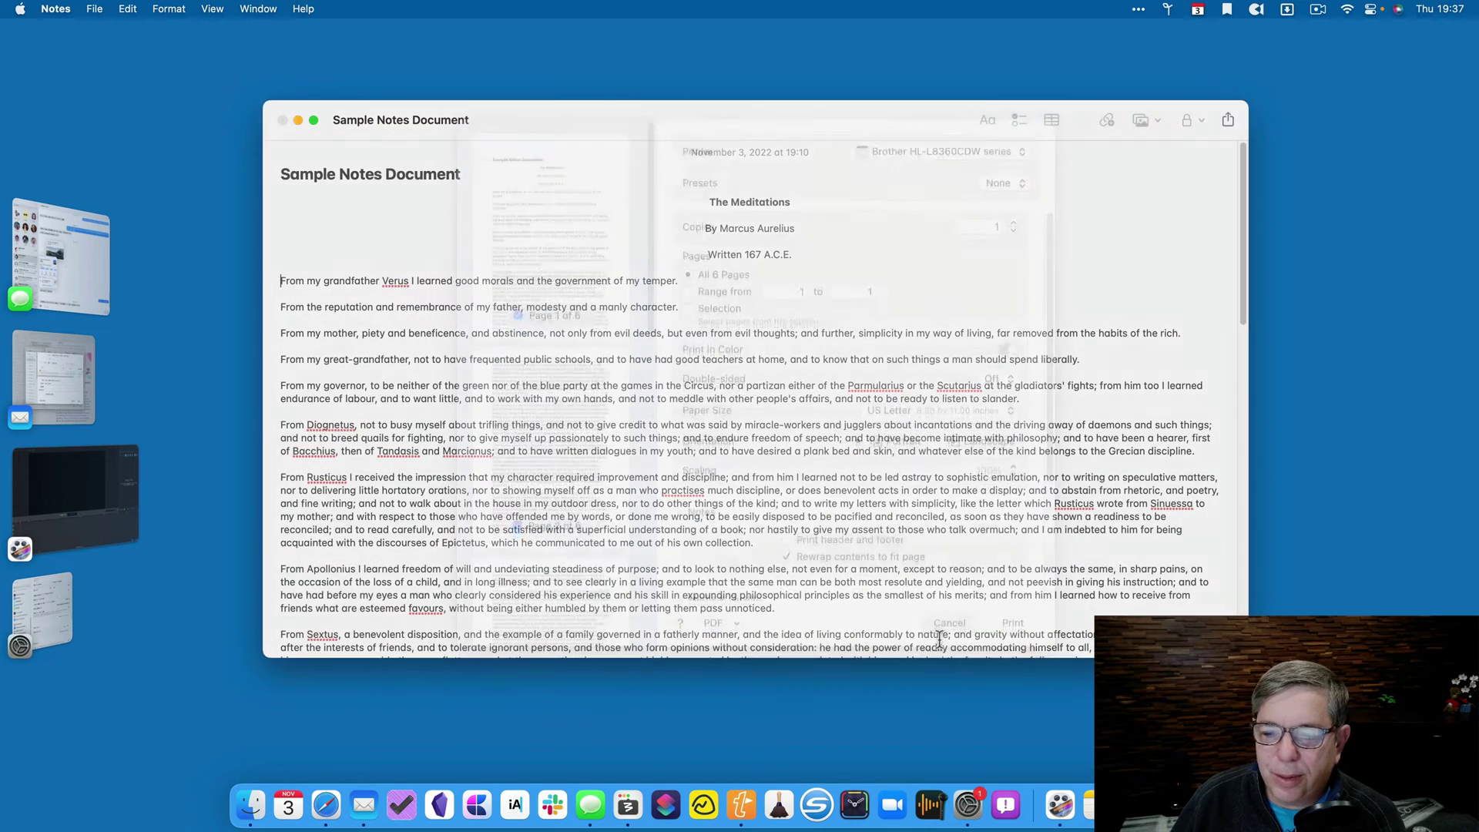
Switch to System Settings and open the App Shortcuts section of the keyboard shortcuts.
{"action": "left_click", "coordinate": [44, 609]}
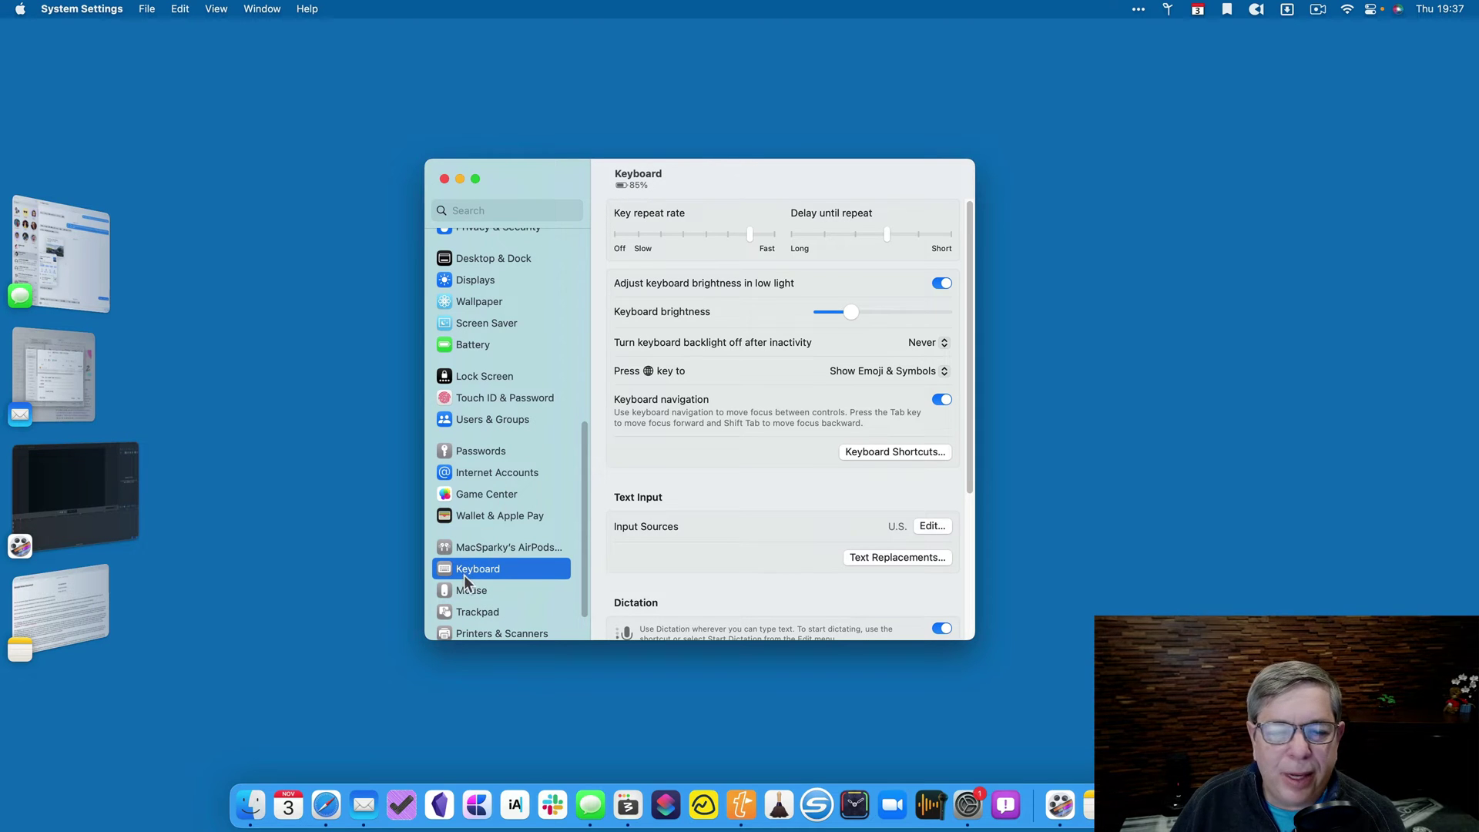
{"action": "scroll", "coordinate": [464, 570], "scroll_direction": "up", "scroll_amount": 10}
{"action": "scroll", "coordinate": [465, 571], "scroll_direction": "down", "scroll_amount": 10}
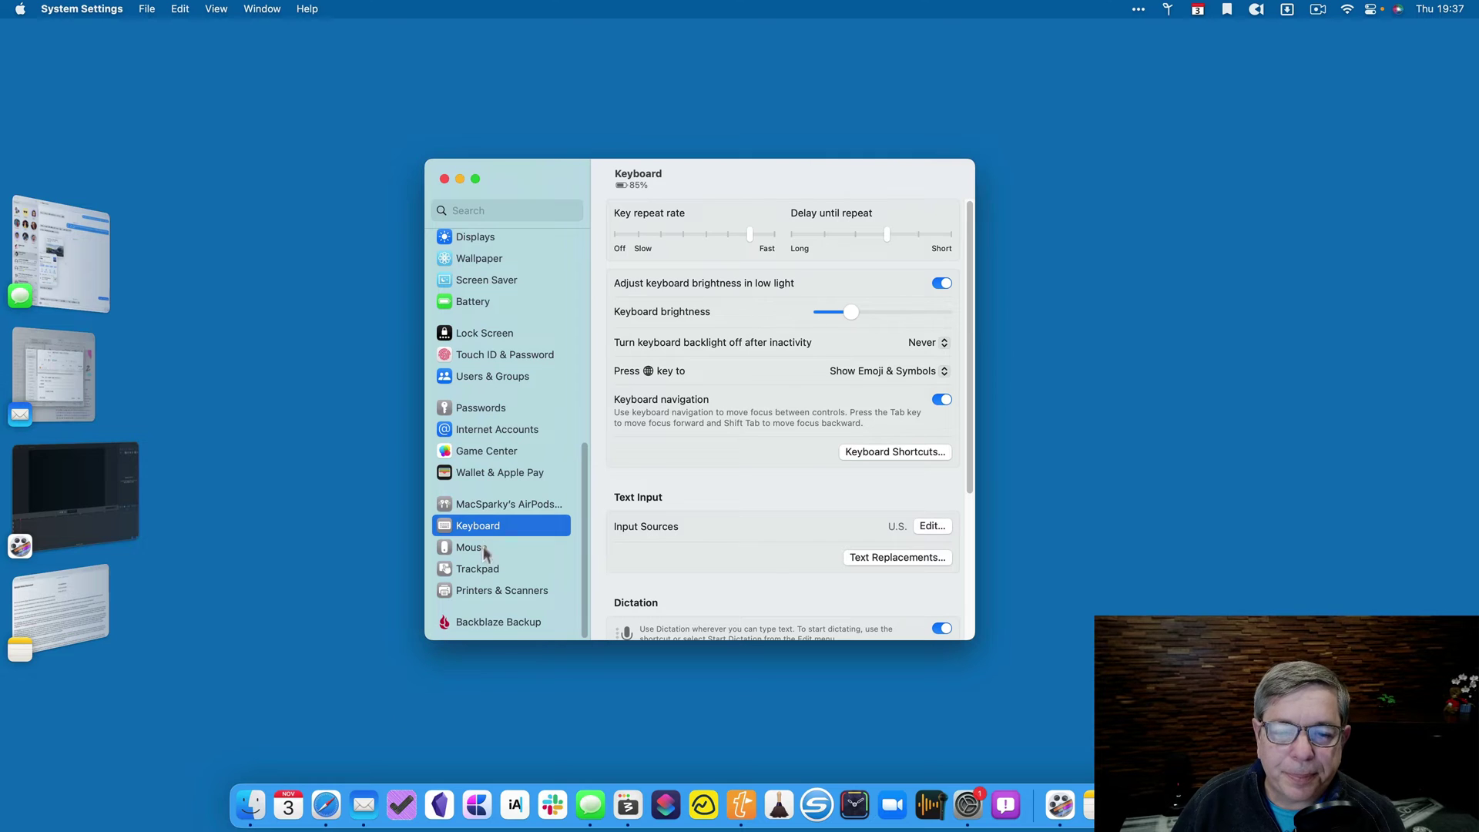
{"action": "scroll", "coordinate": [848, 547], "scroll_direction": "down", "scroll_amount": 1}
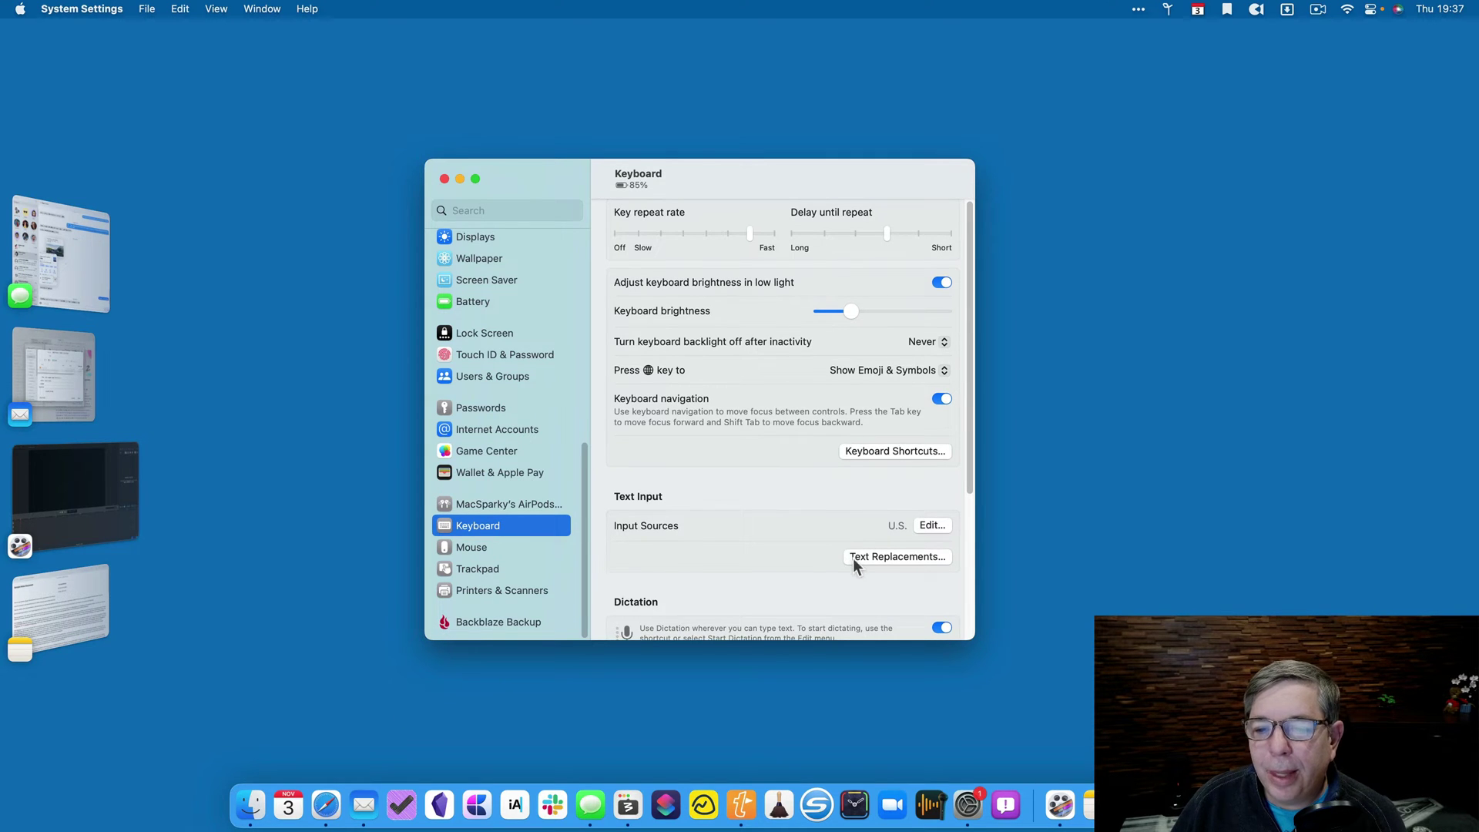
{"action": "scroll", "coordinate": [900, 453], "scroll_direction": "down", "scroll_amount": 1}
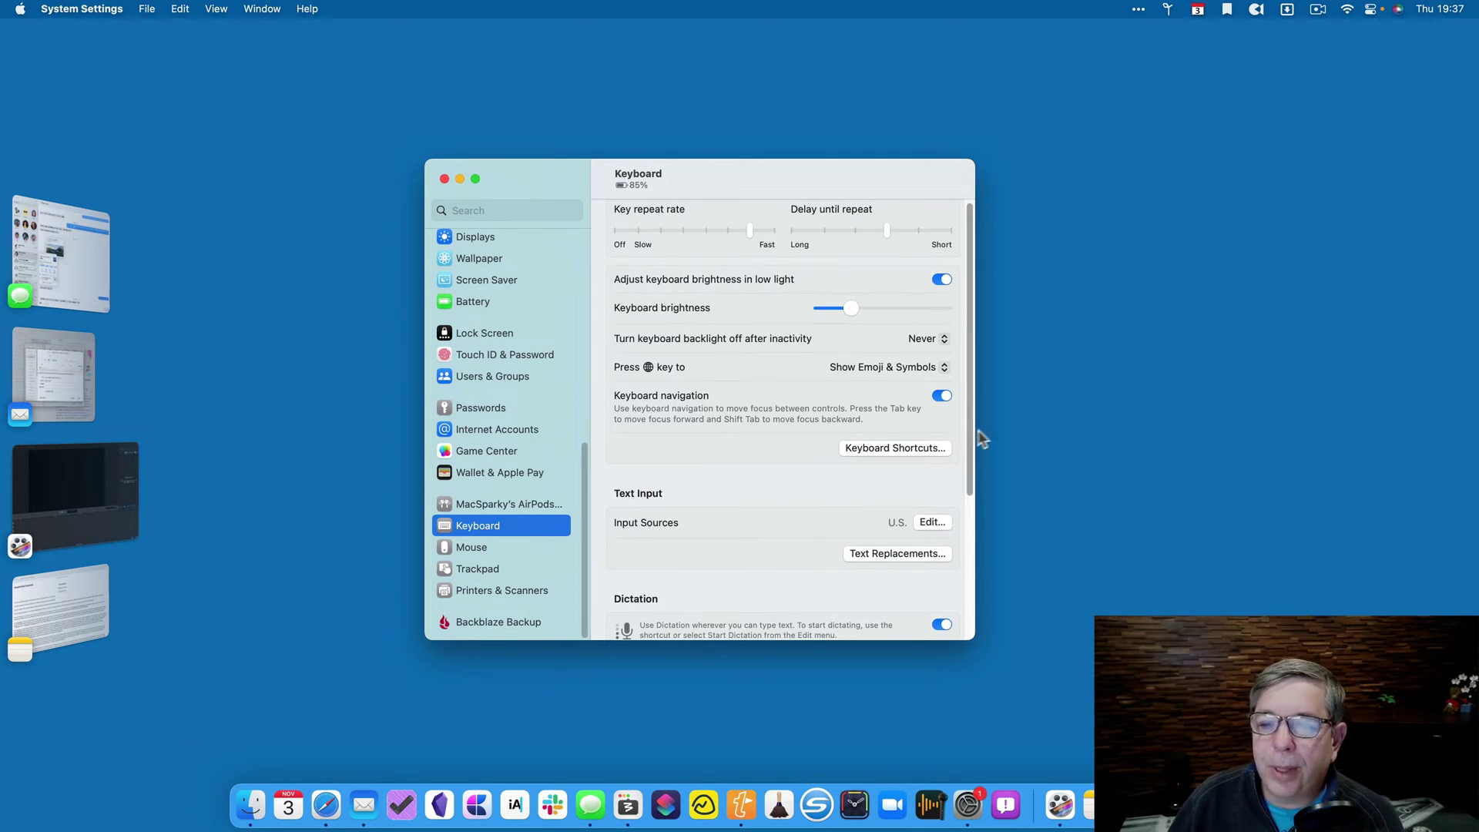
{"action": "left_click", "coordinate": [932, 451]}
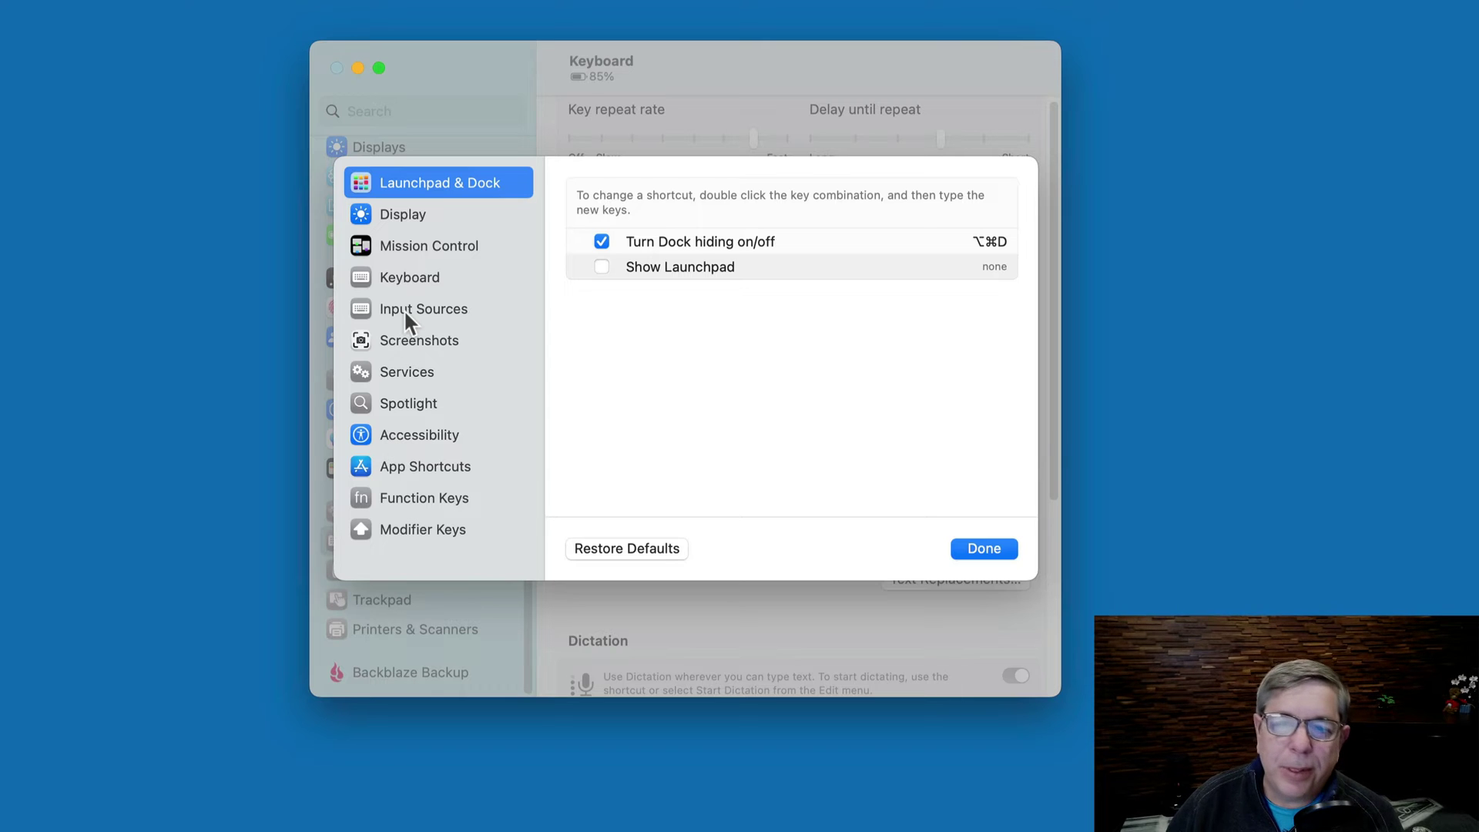
{"action": "left_click", "coordinate": [441, 468]}
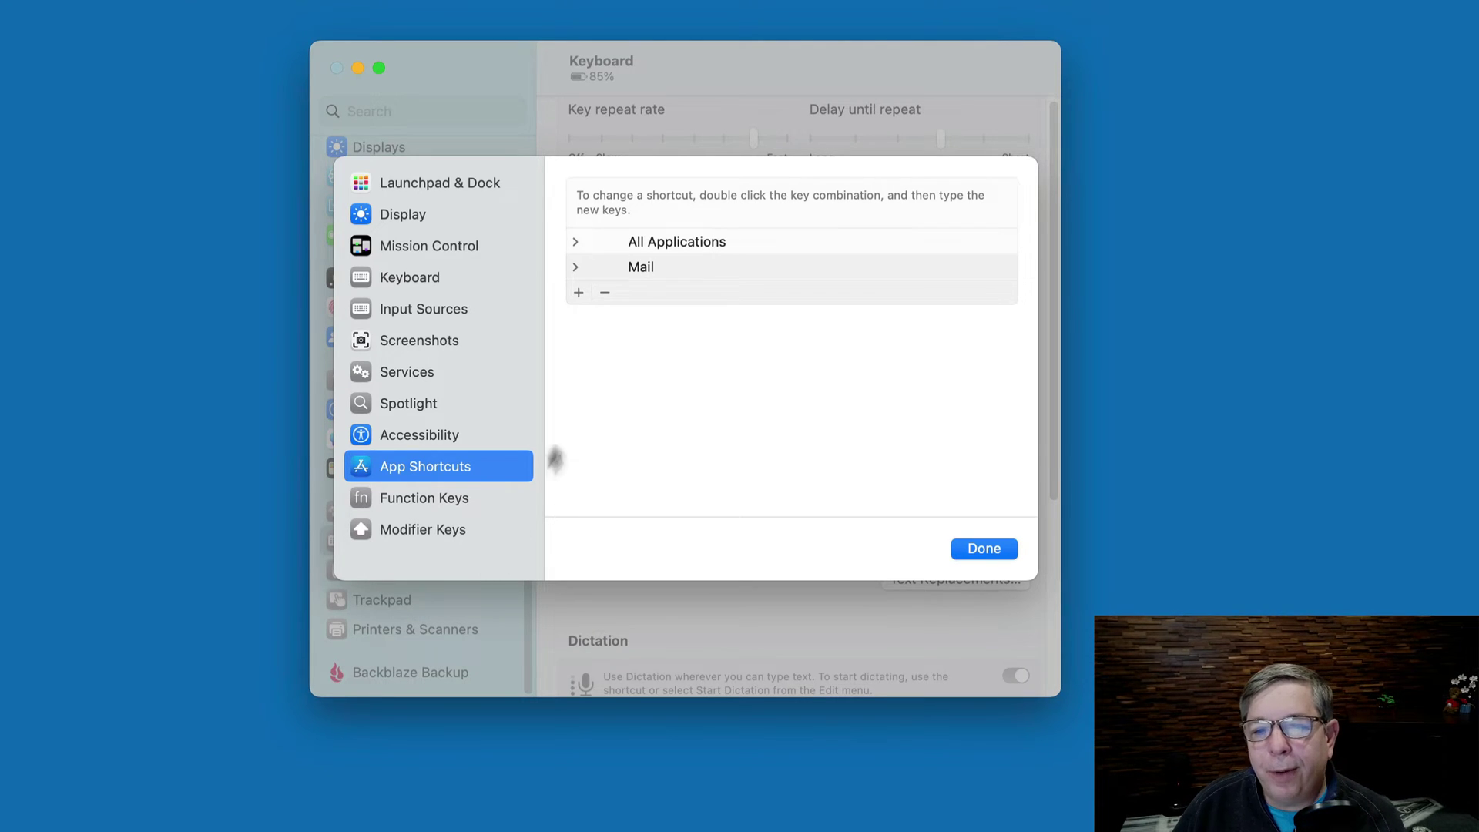
Add an app shortcut for All Applications that assigns ⌘P to the menu title "Save as PDF…", and close the shortcut settings.
{"action": "left_click", "coordinate": [666, 248]}
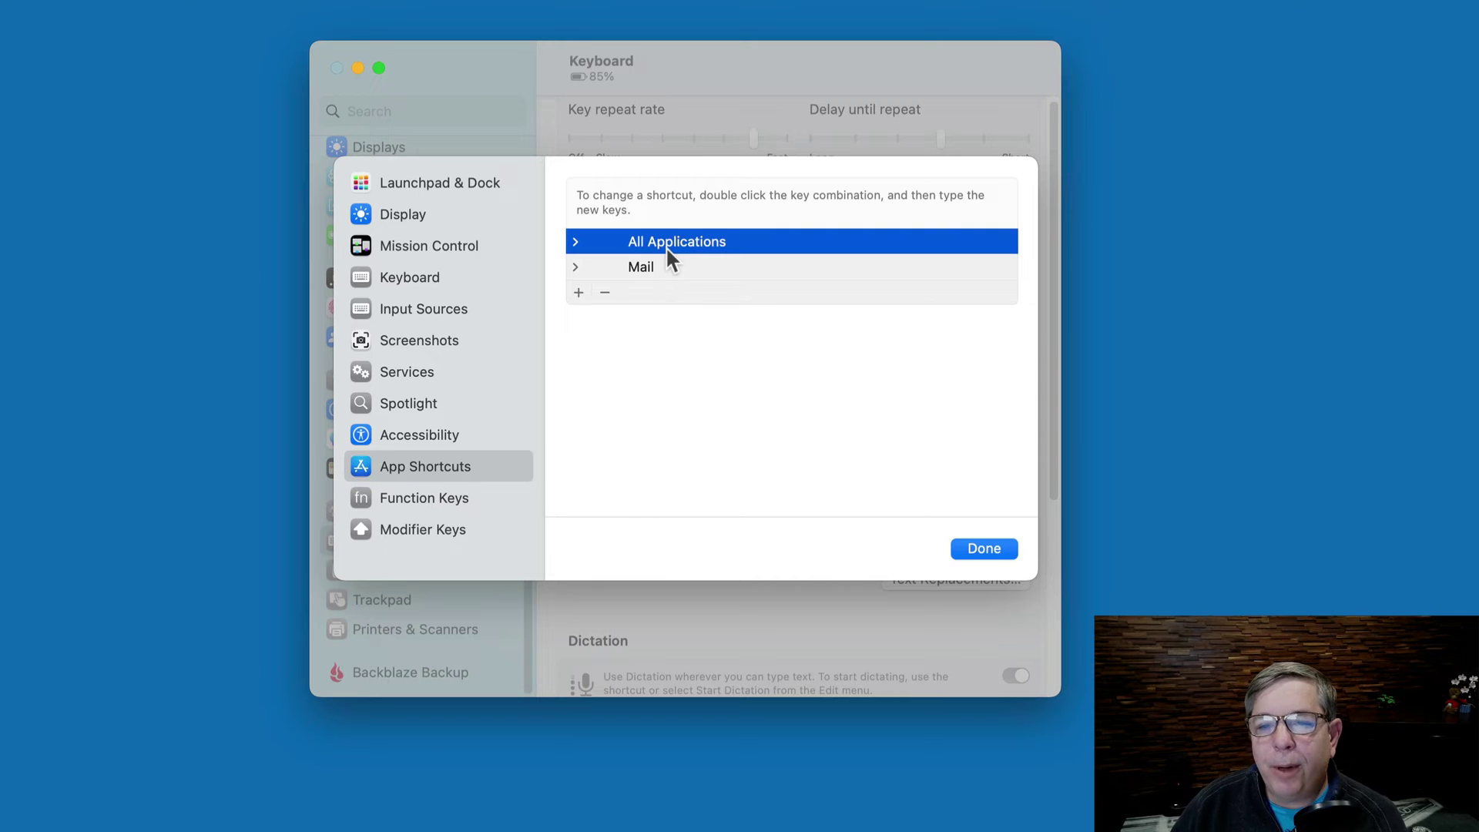
{"action": "left_click", "coordinate": [584, 293]}
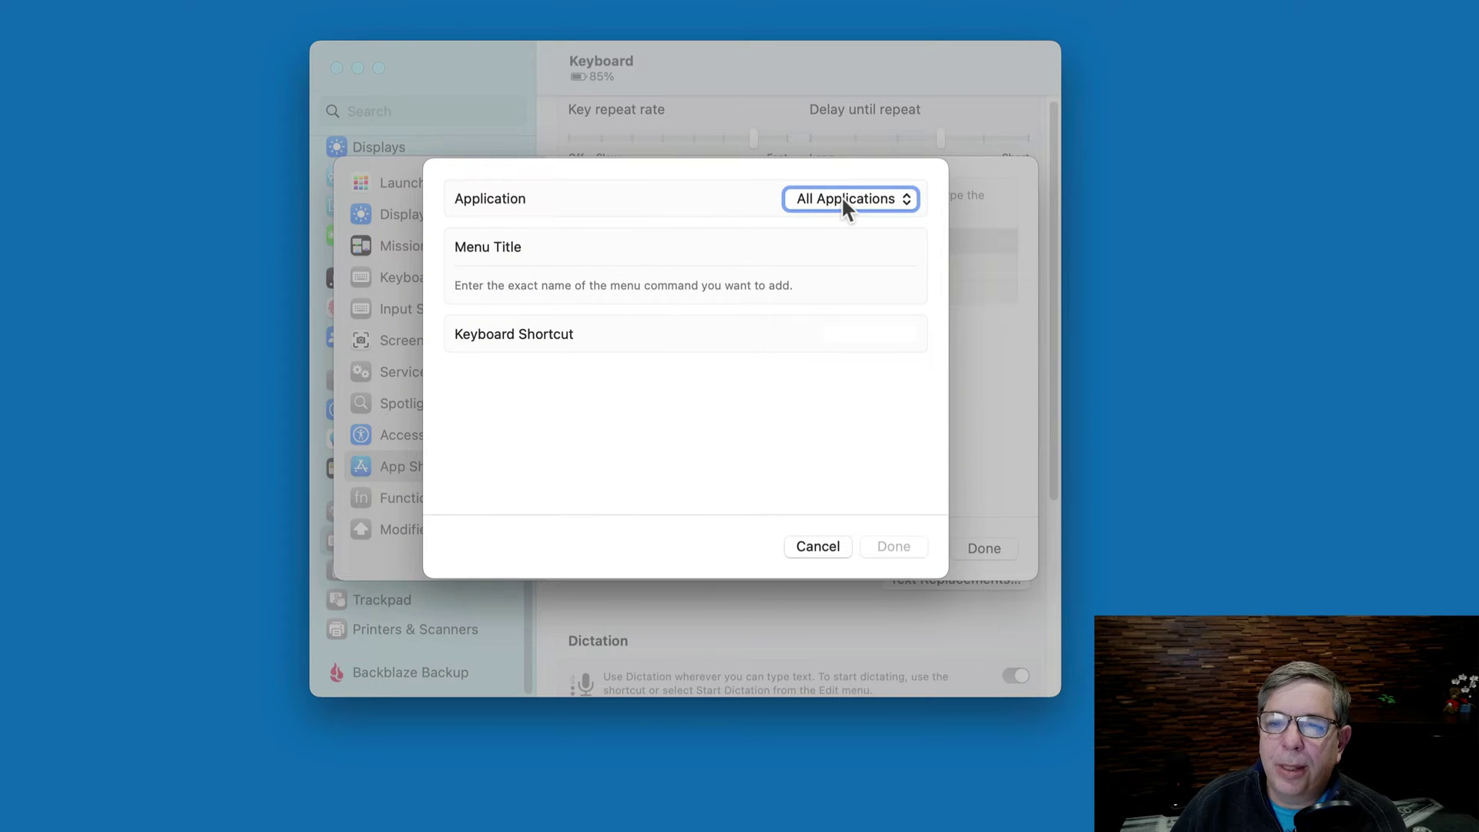
{"action": "left_click", "coordinate": [779, 241]}
{"action": "type", "text": "Save as PDF"}
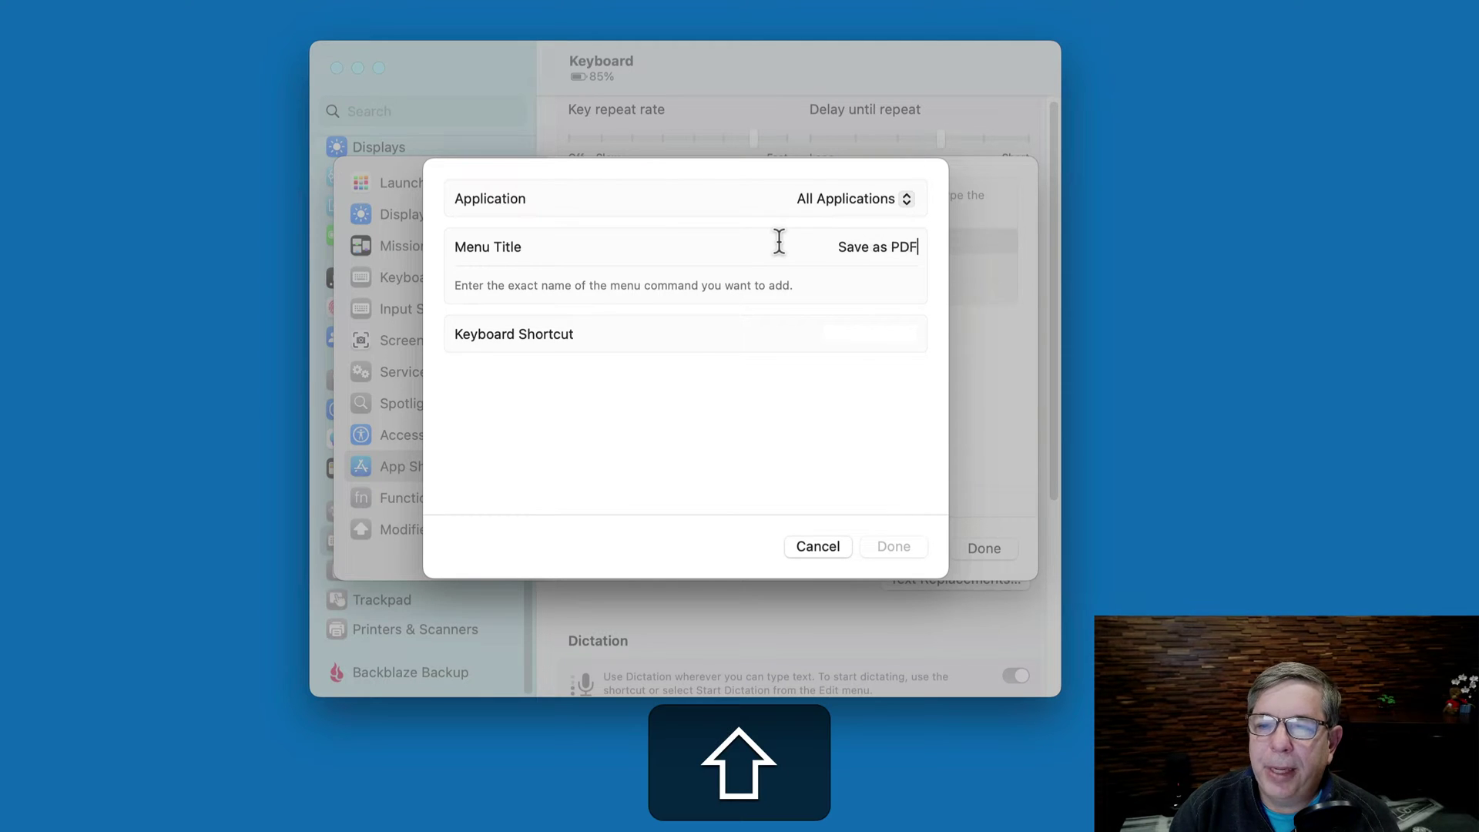
{"action": "type", "text": "…"}
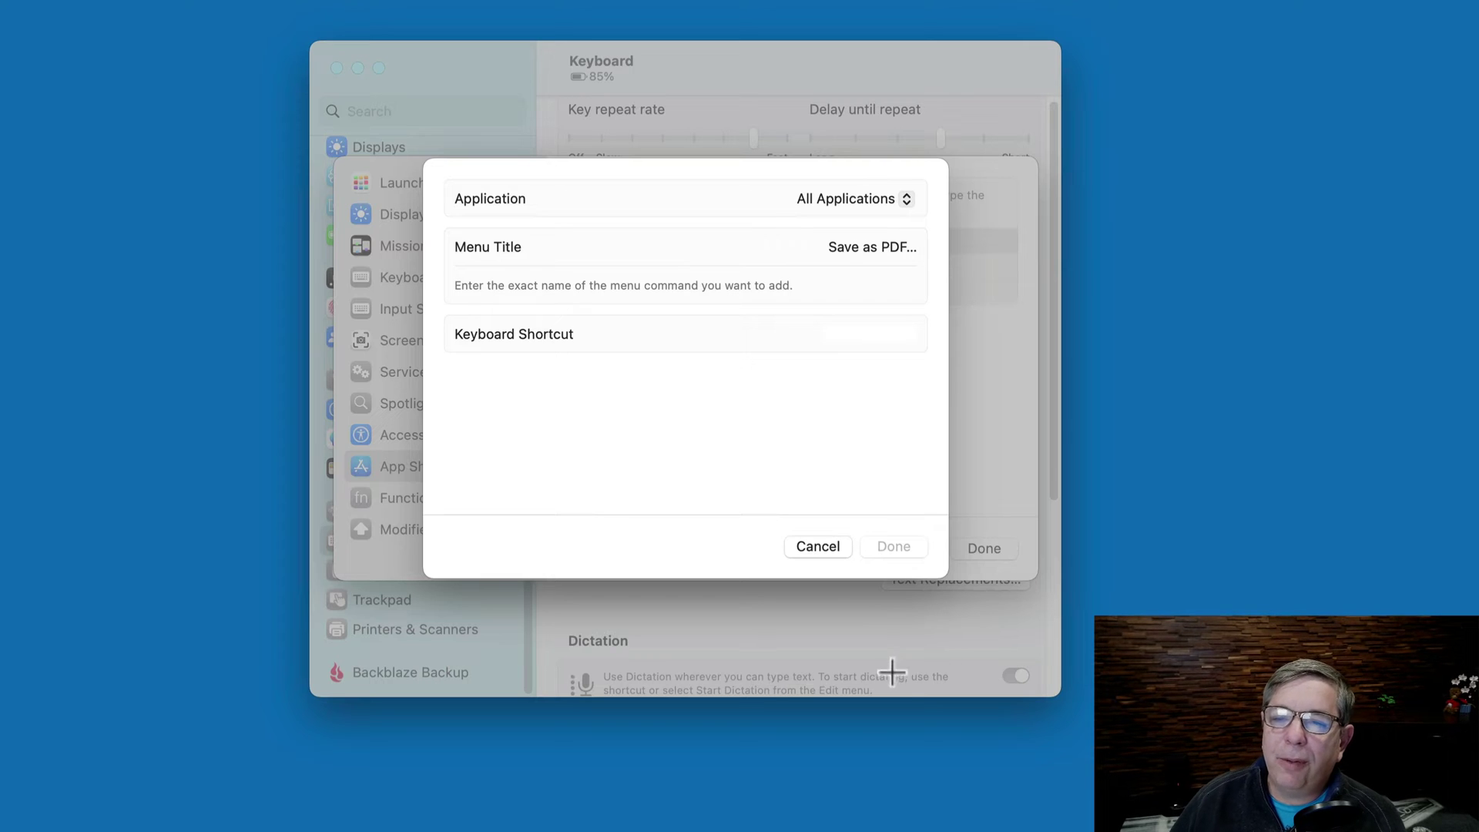
{"action": "left_click", "coordinate": [898, 331]}
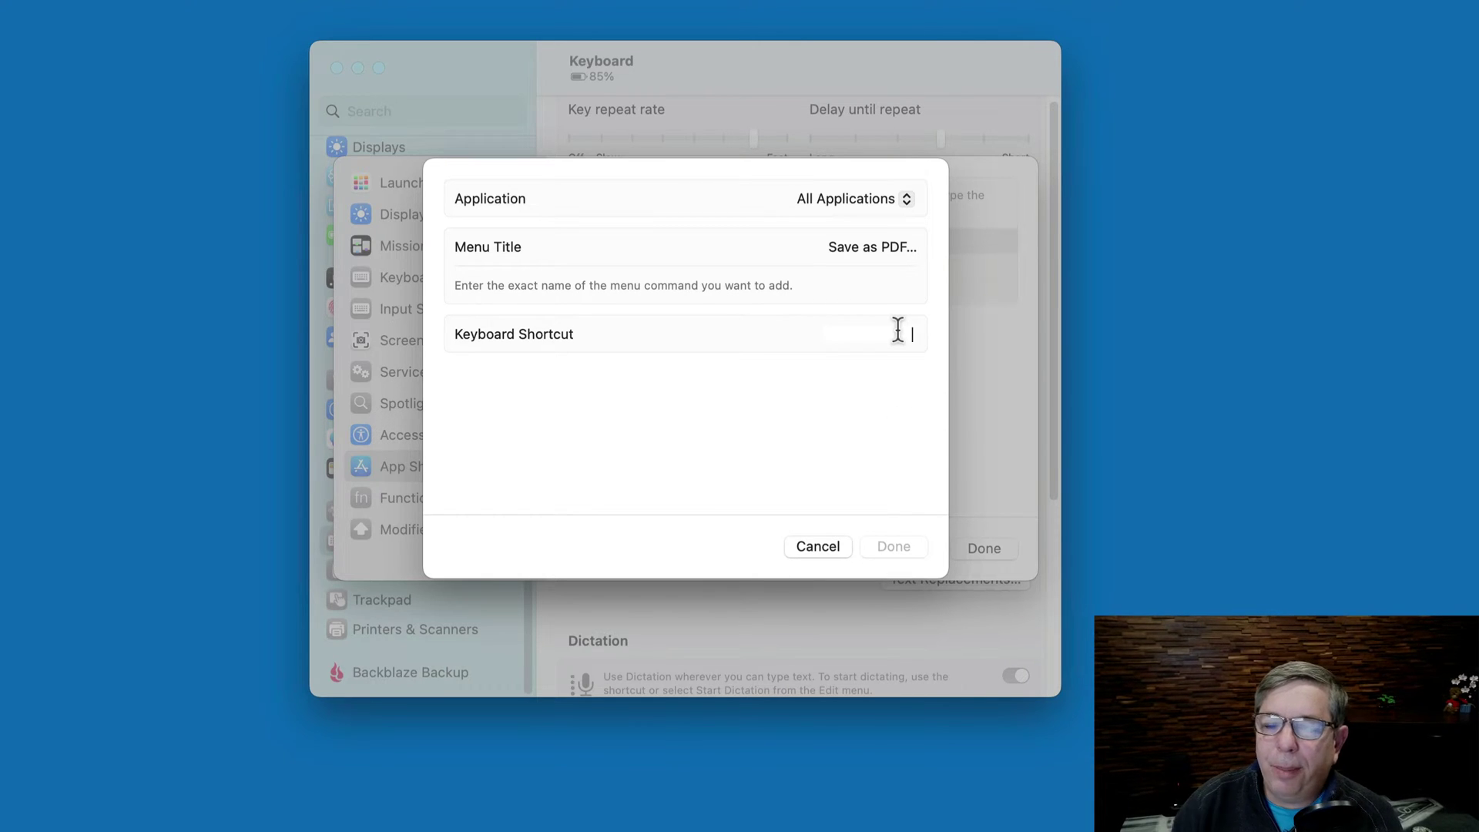
{"action": "key", "text": "super+p"}
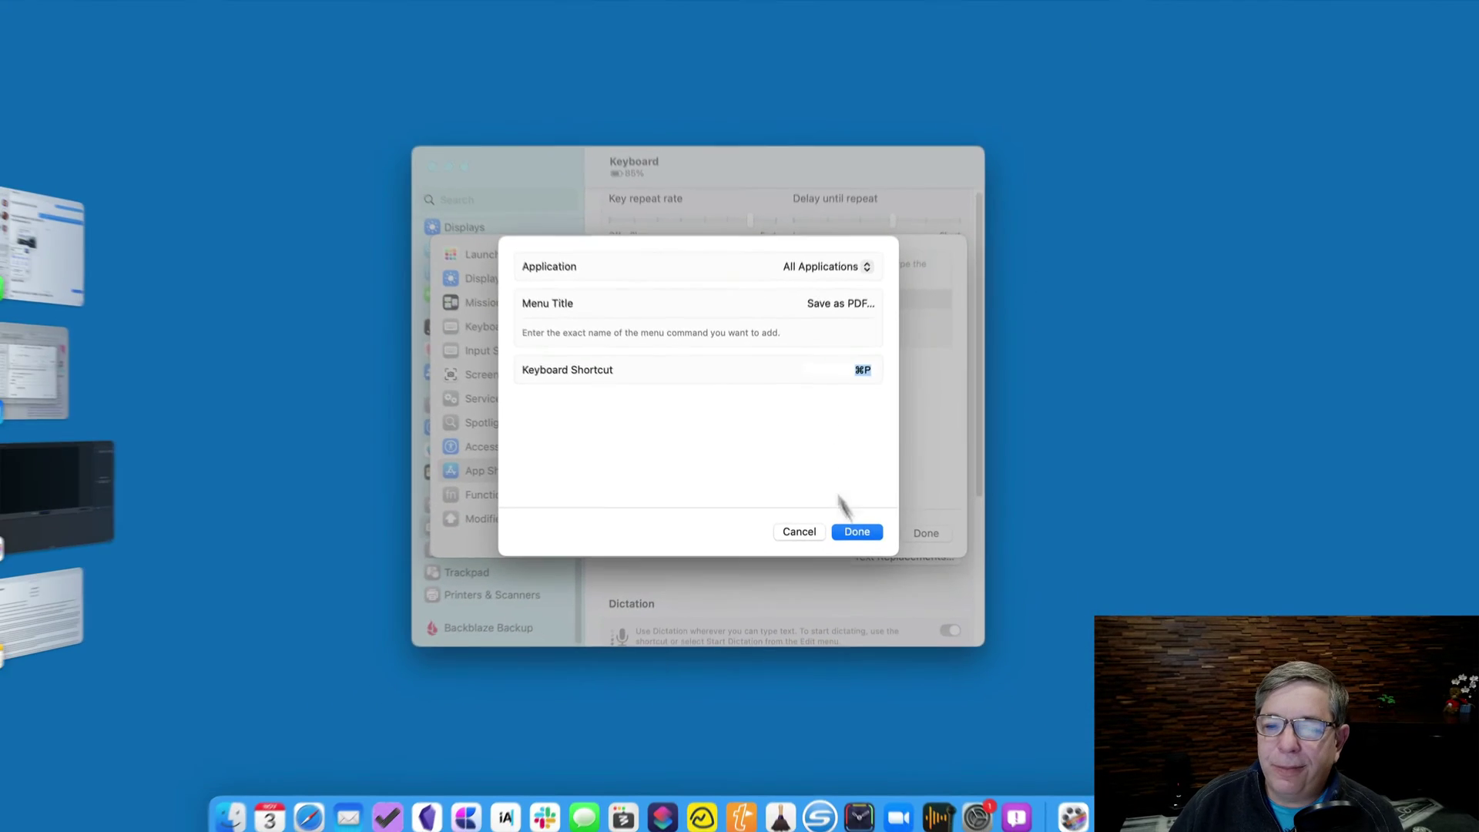
{"action": "left_click", "coordinate": [858, 530]}
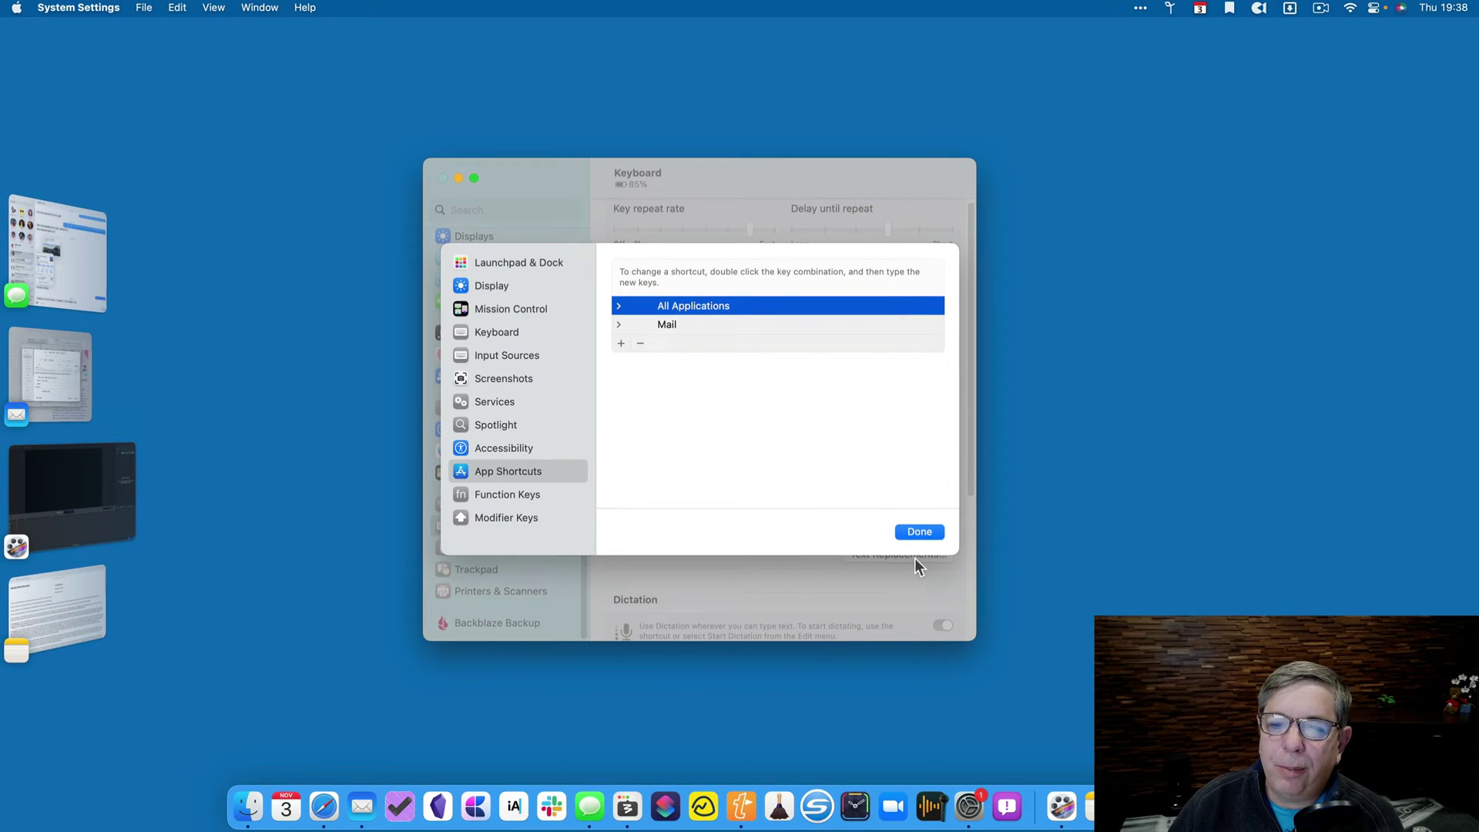
{"action": "left_click", "coordinate": [919, 532]}
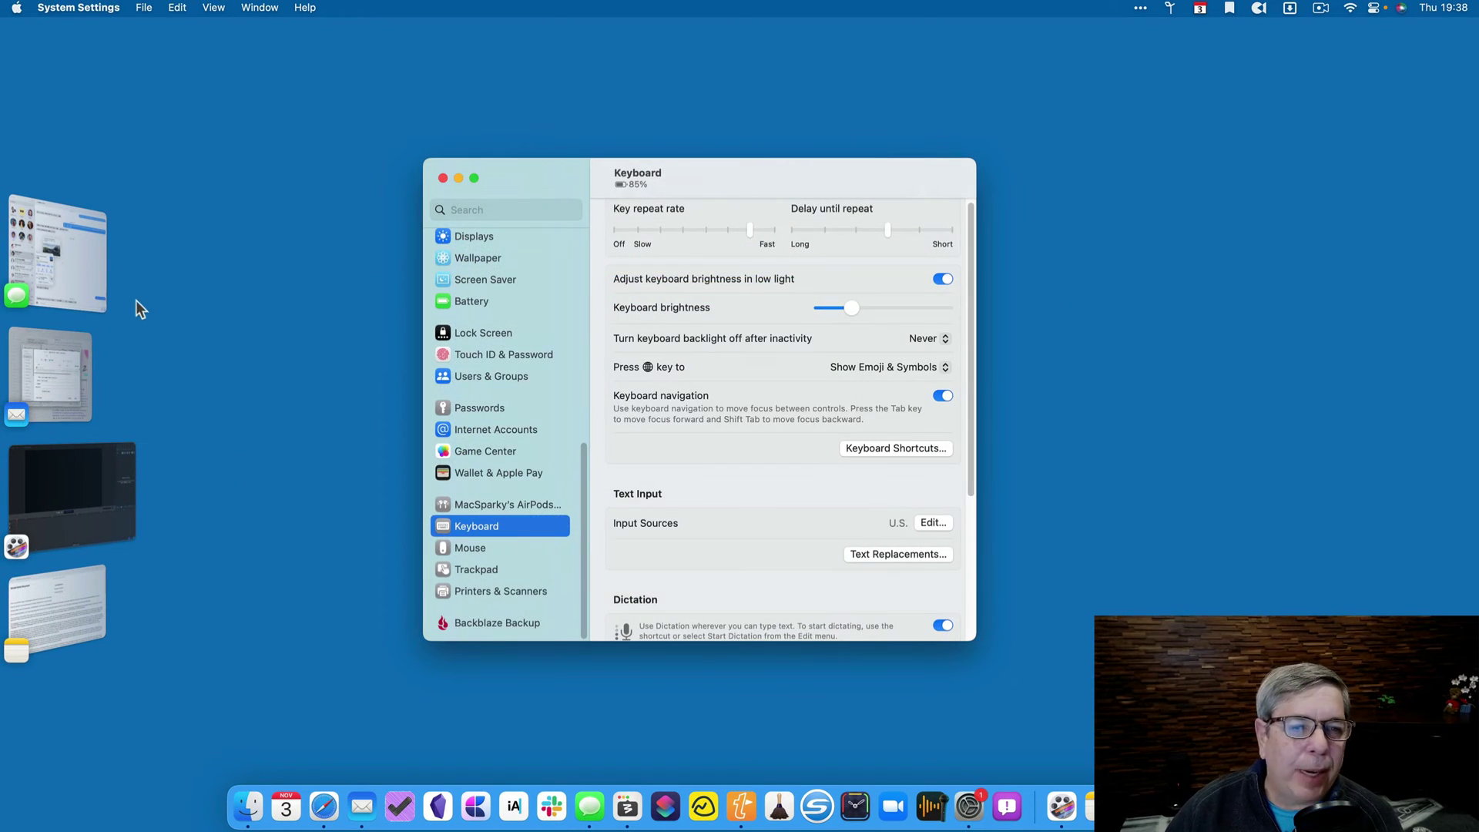
Return to the Sample Notes Document, test the new shortcut from print dialog to Save as PDF dialog, and cancel the save.
{"action": "left_click", "coordinate": [50, 625]}
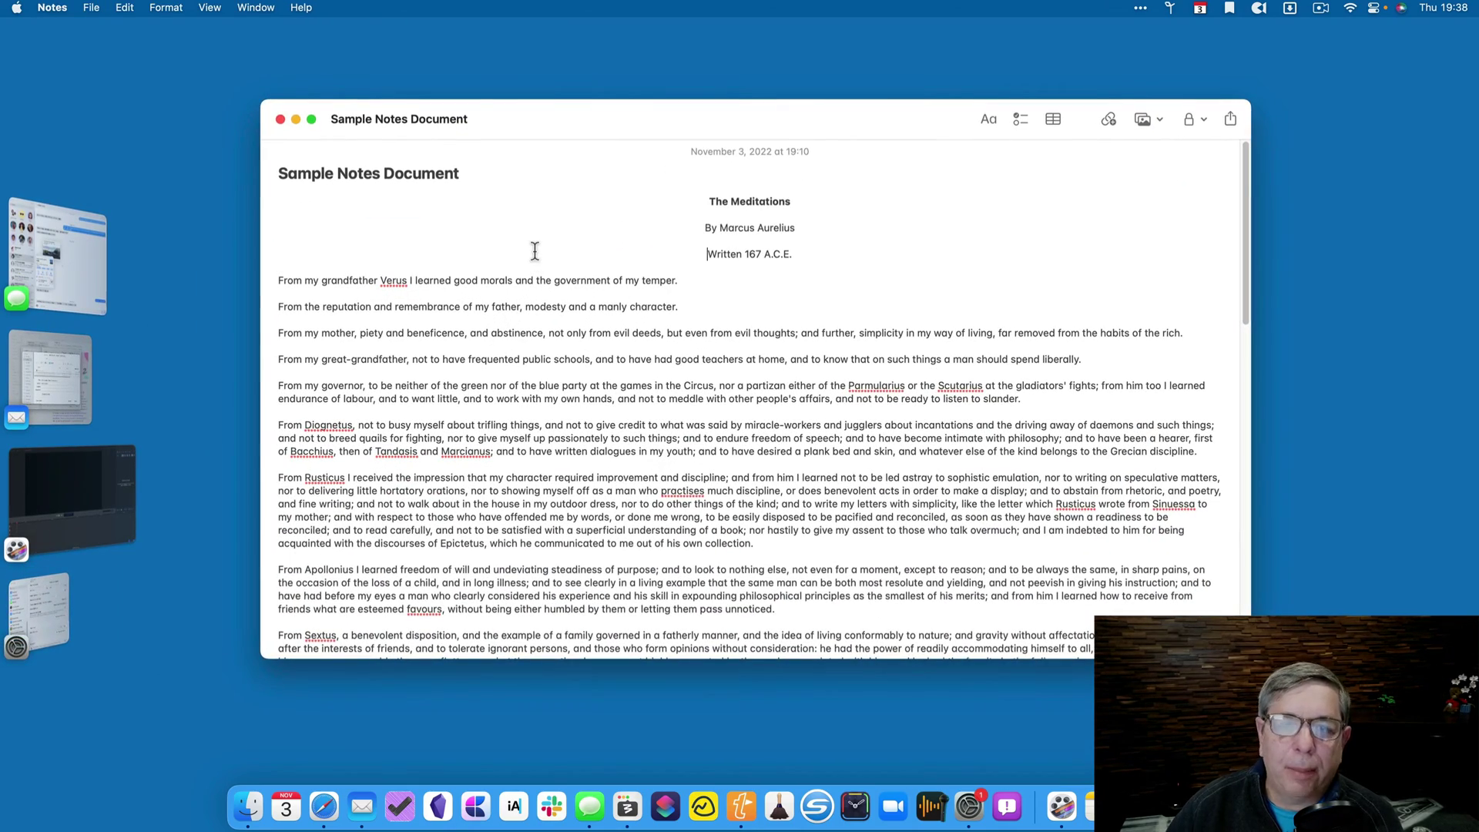
{"action": "key", "text": "super+p"}
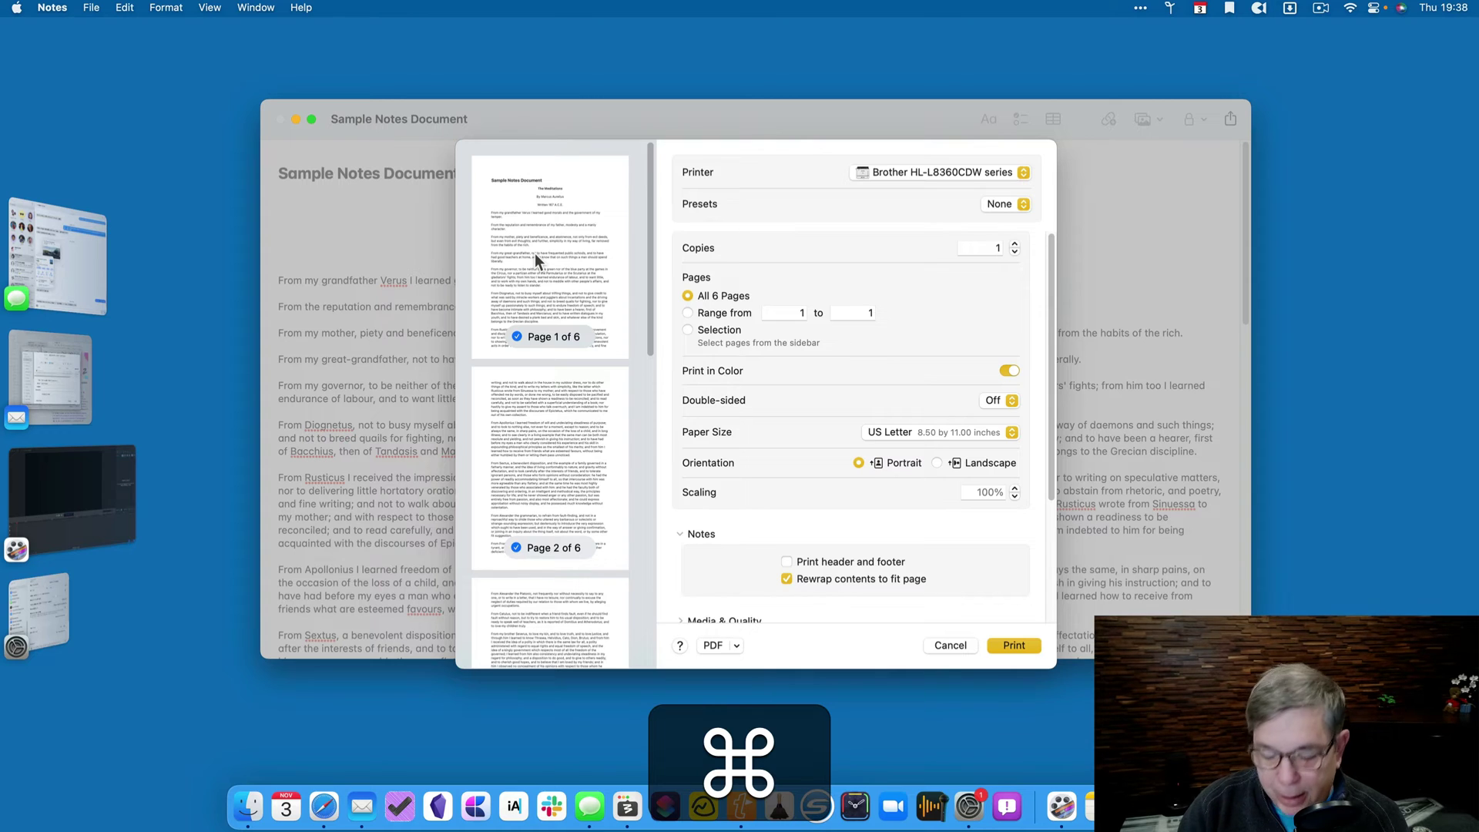
{"action": "key", "text": "super+p"}
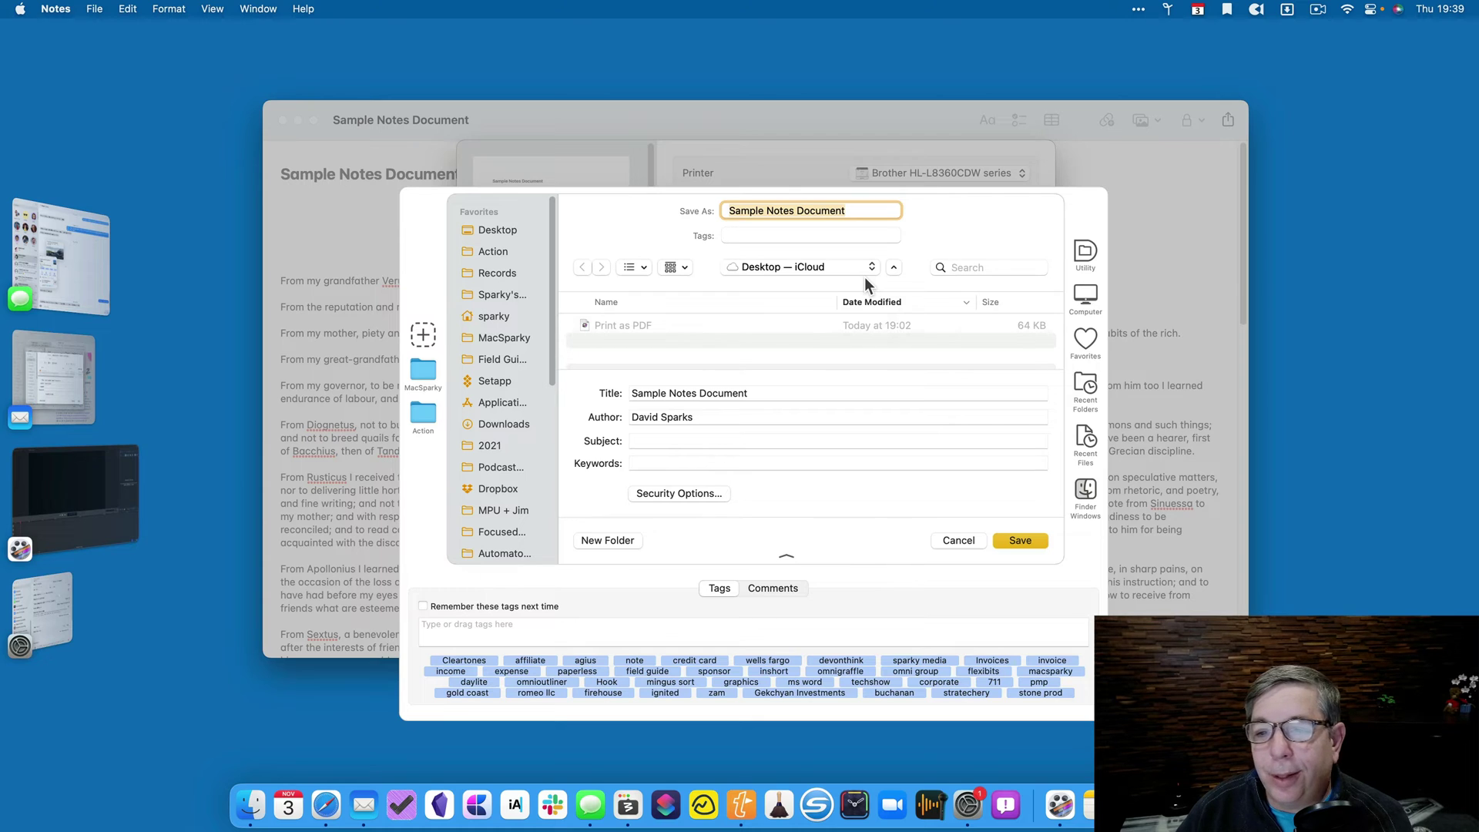
{"action": "left_click", "coordinate": [958, 540]}
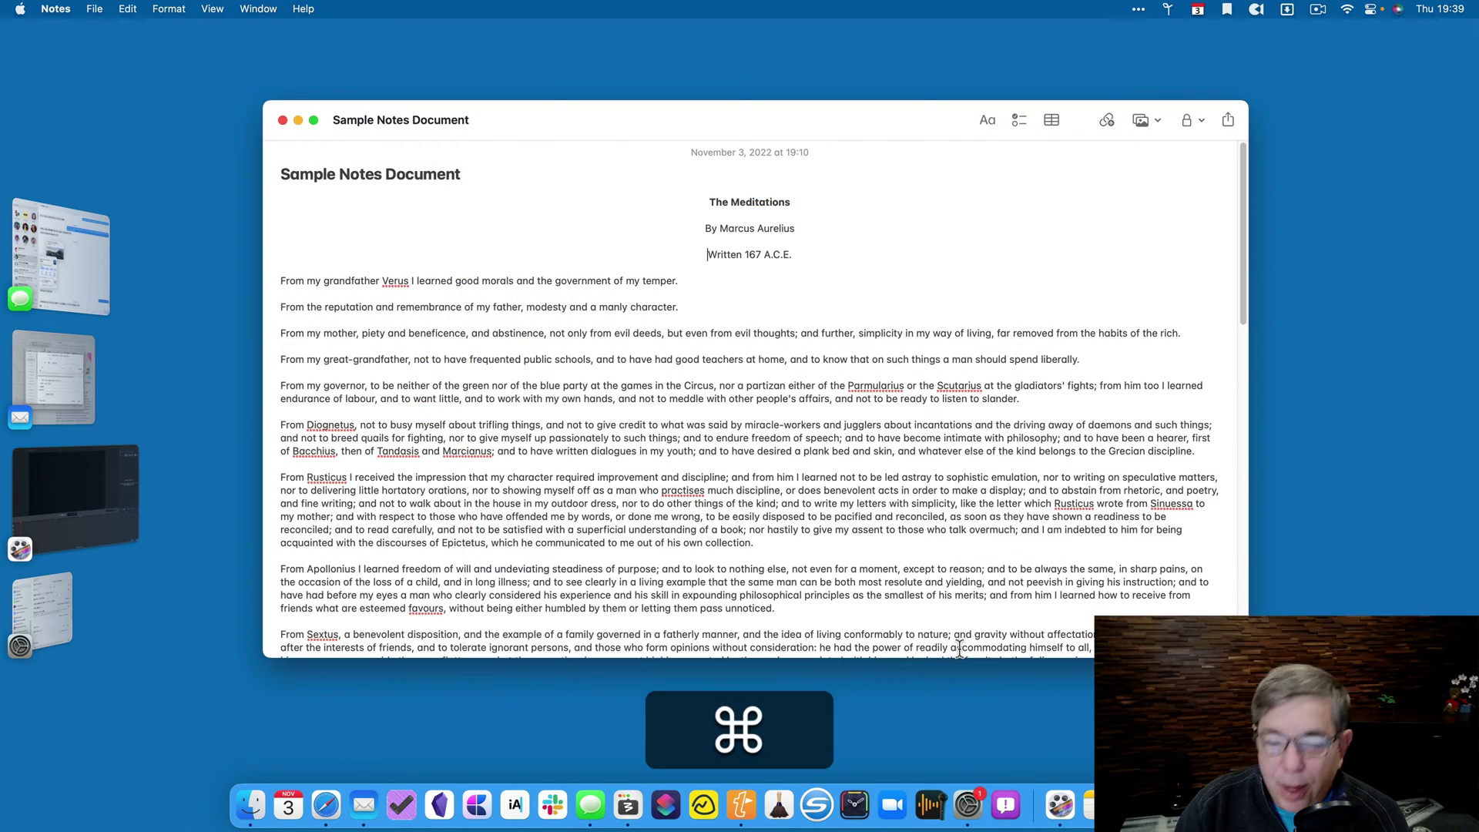
Repeat the Save as PDF shortcut test on the note and cancel both the save and print dialogs.
{"action": "key", "text": "super+p"}
{"action": "key", "text": "super+p"}
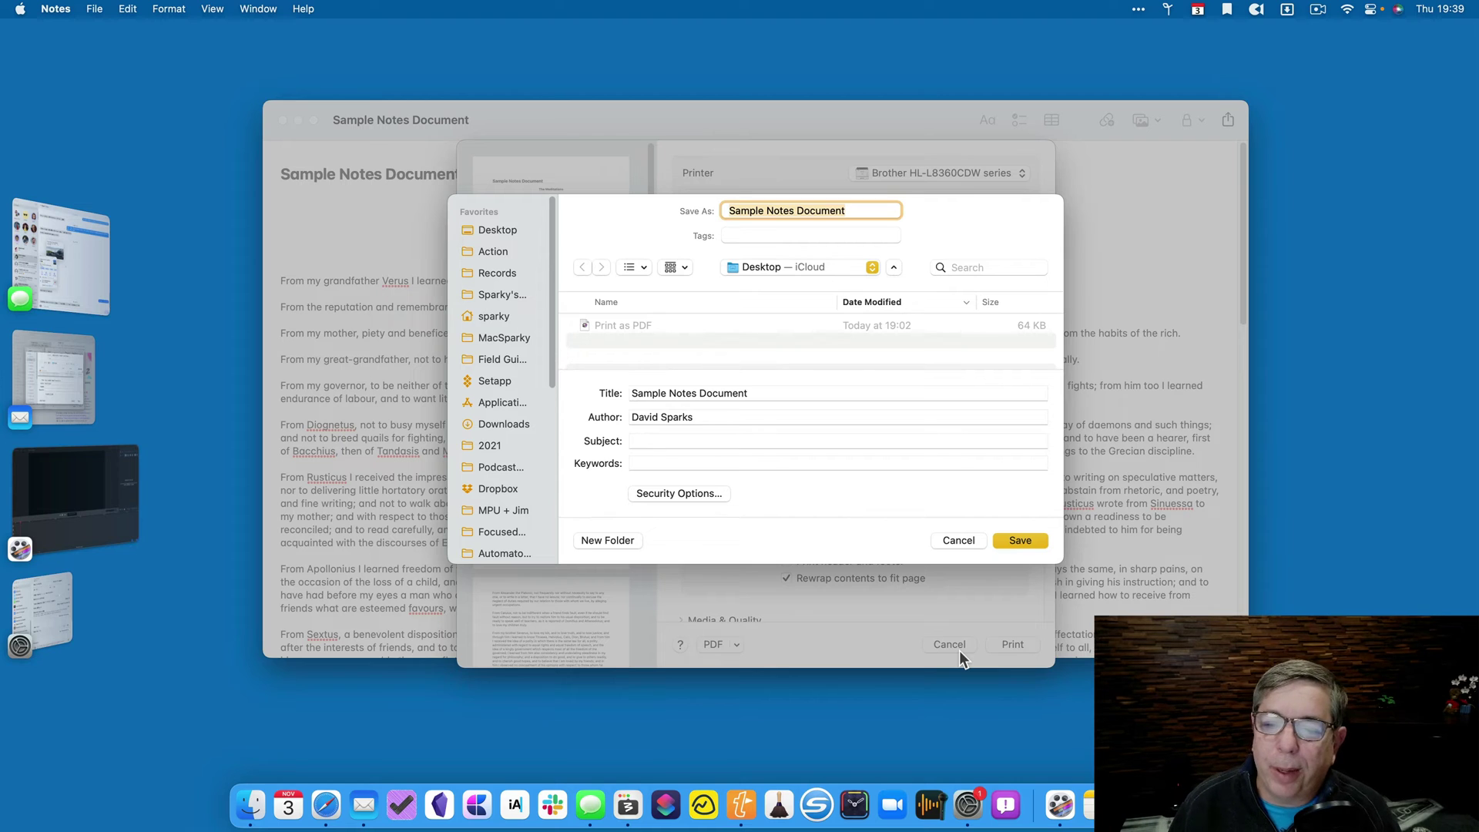
{"action": "left_click", "coordinate": [963, 540]}
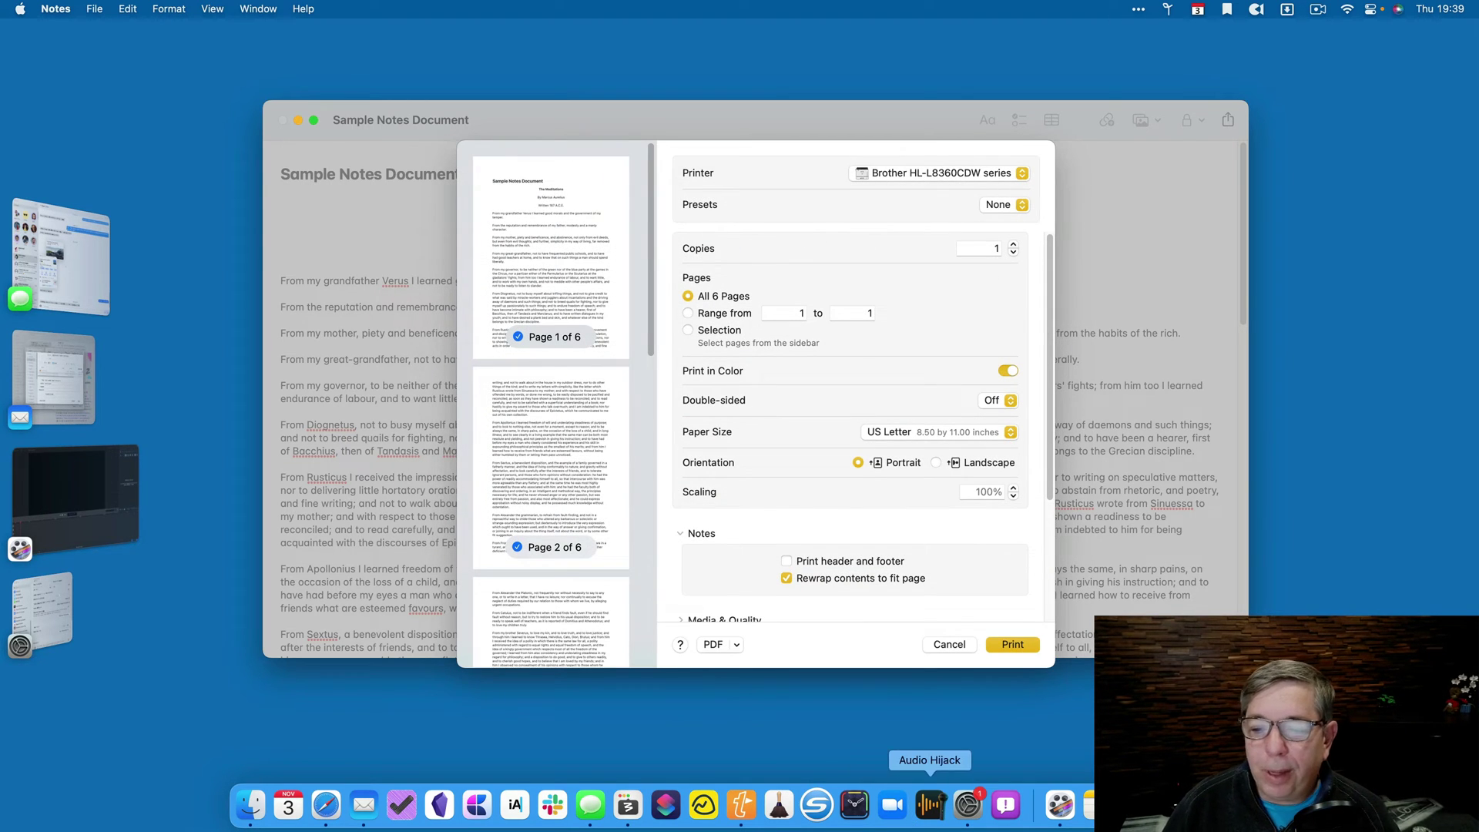
{"action": "left_click", "coordinate": [950, 643]}
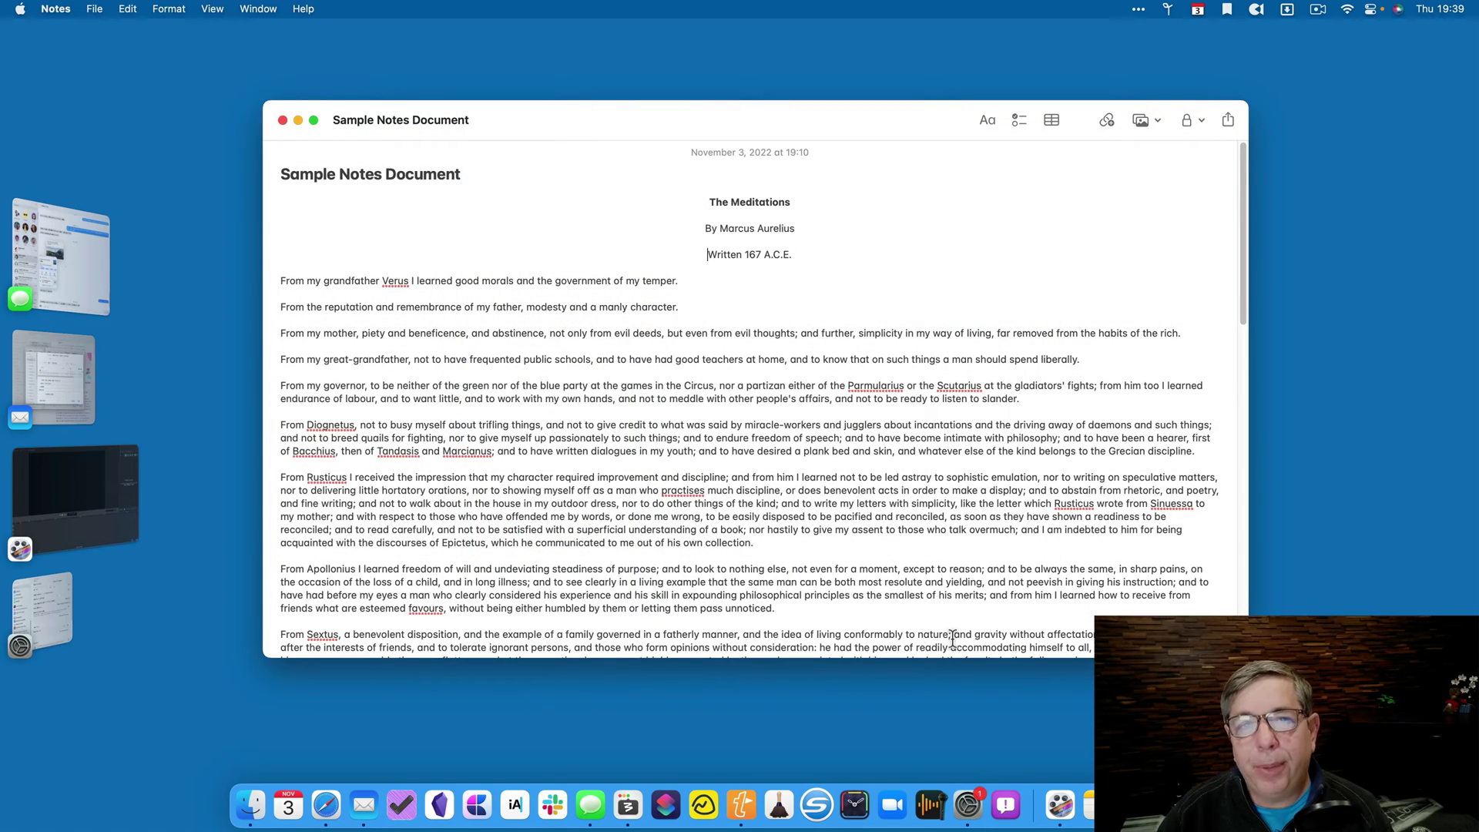
{"action": "scroll", "coordinate": [952, 639], "scroll_direction": "down", "scroll_amount": 1}
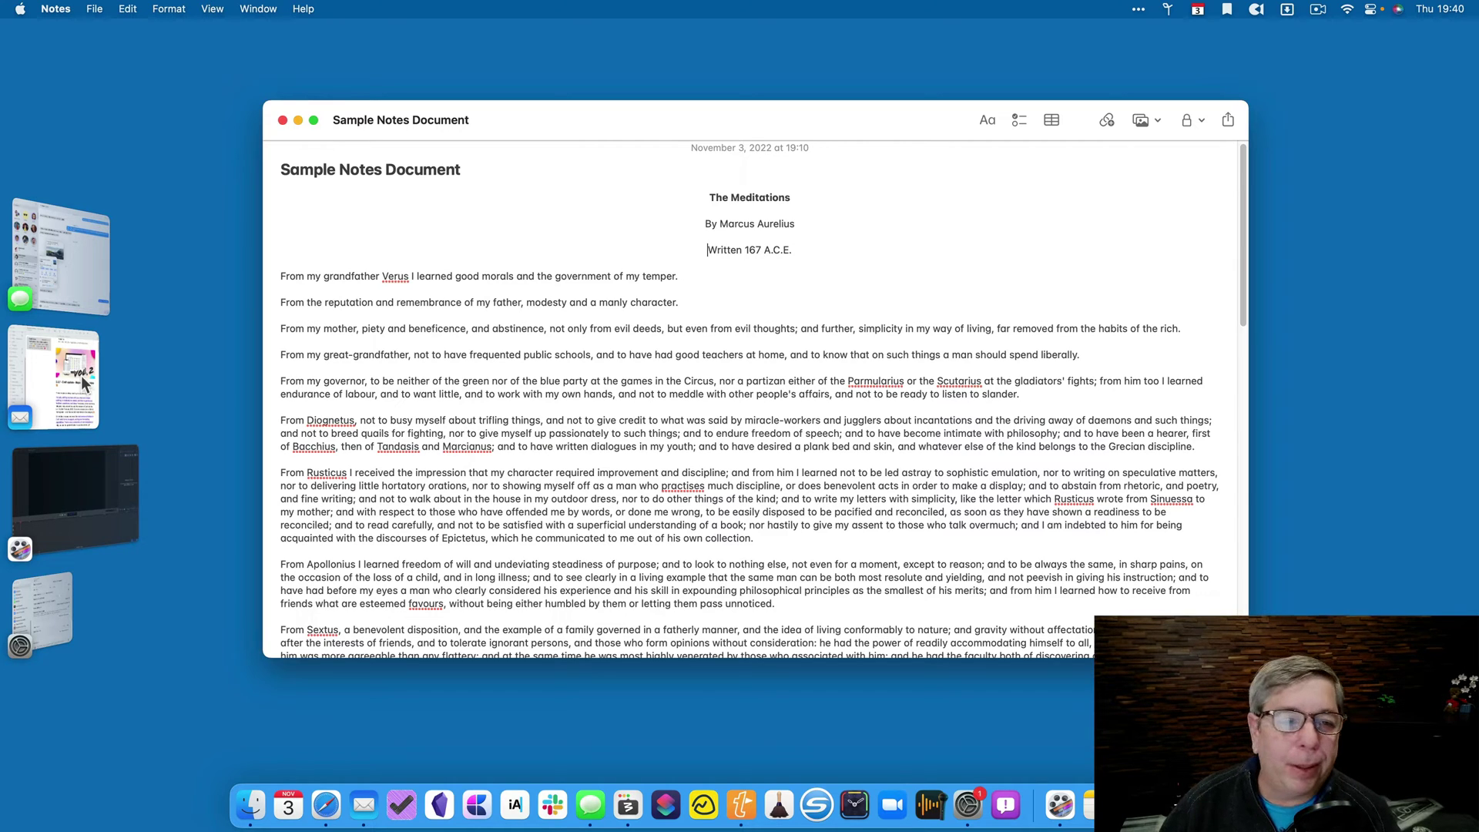
Switch to Mail and bring up the Save as PDF dialog for the Craft update message using the new shortcut.
{"action": "left_click", "coordinate": [35, 397]}
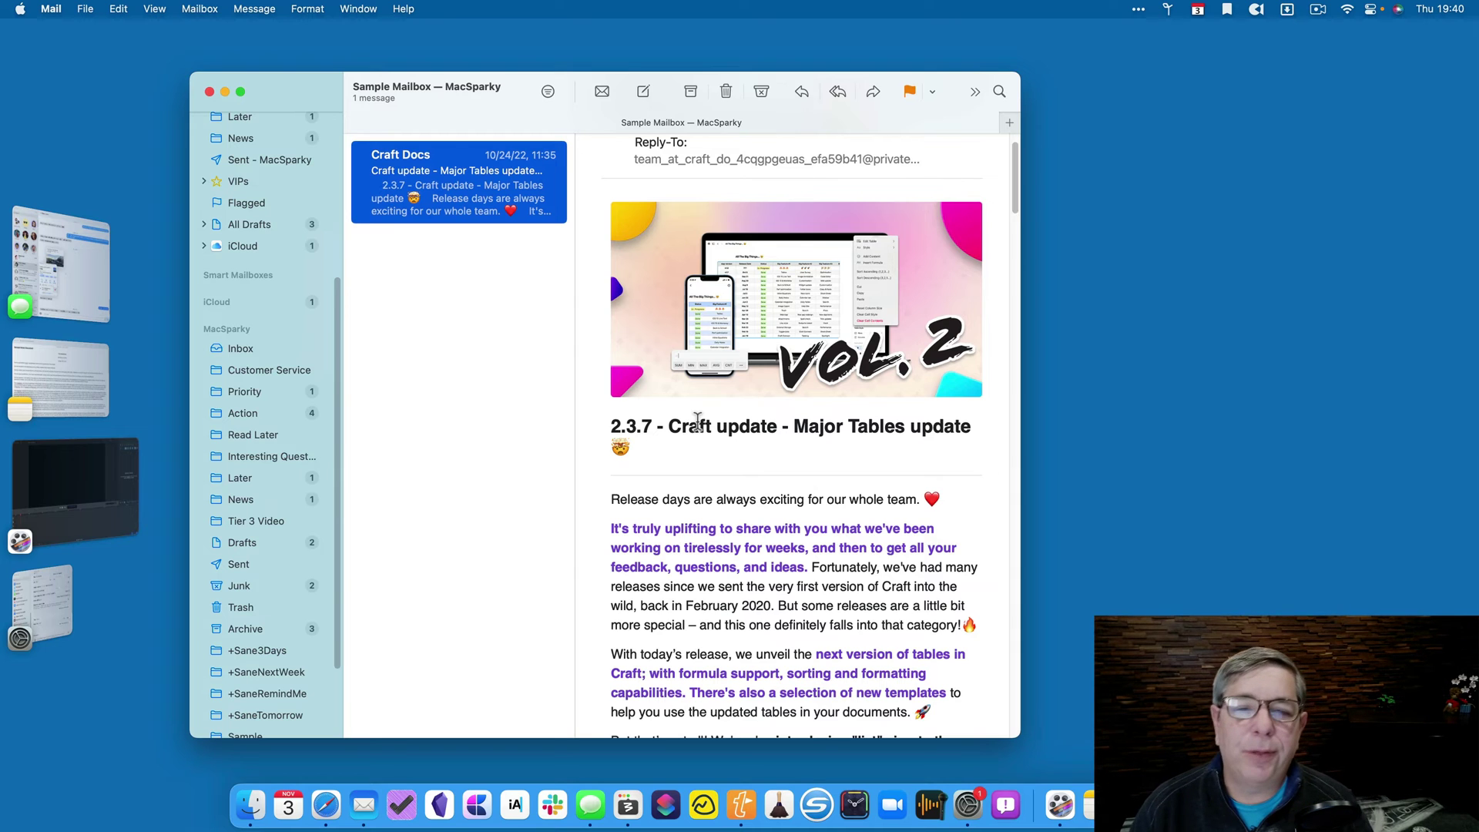
{"action": "key", "text": "super+p"}
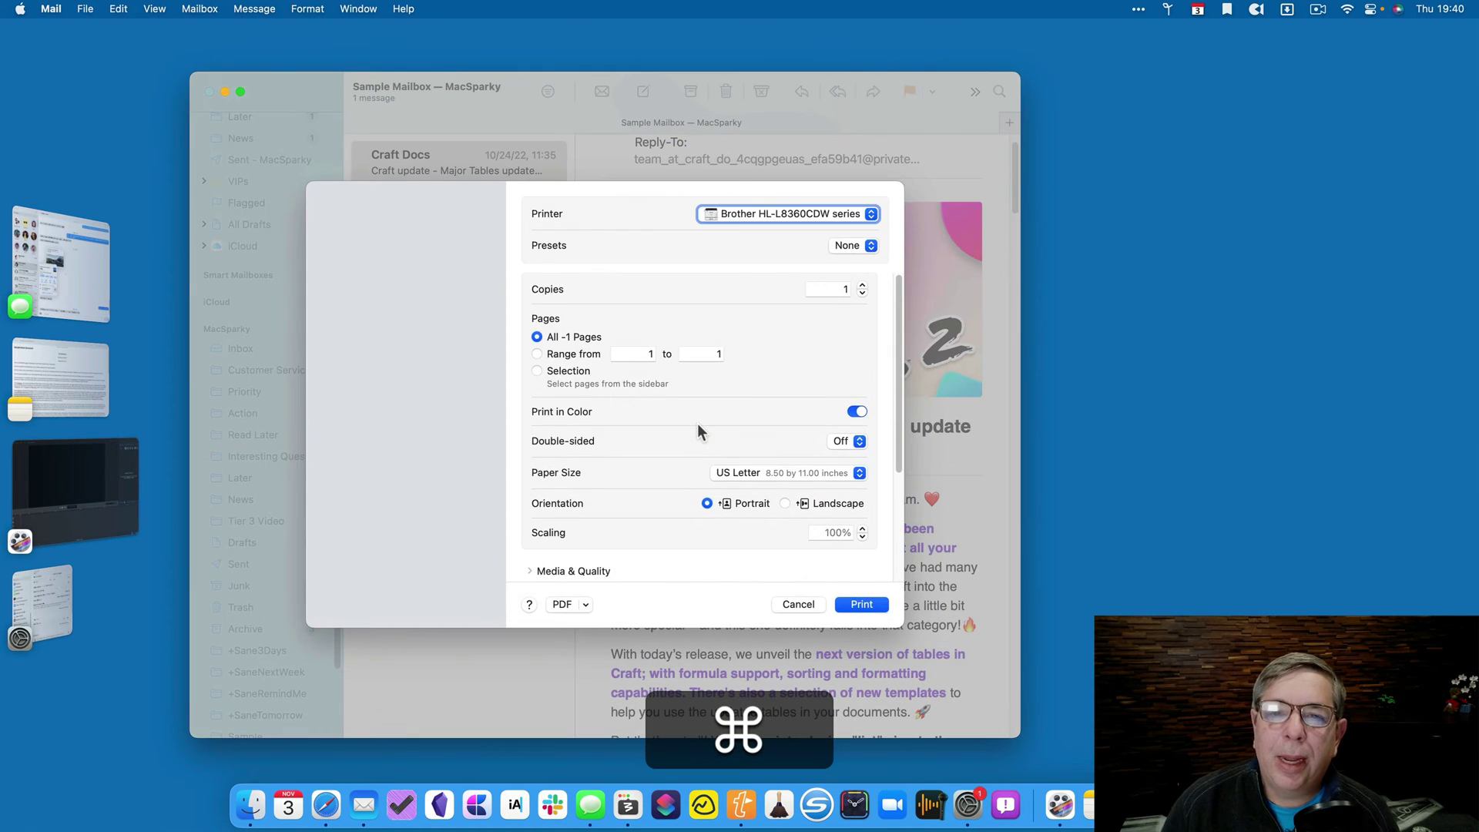
{"action": "key", "text": "super+p"}
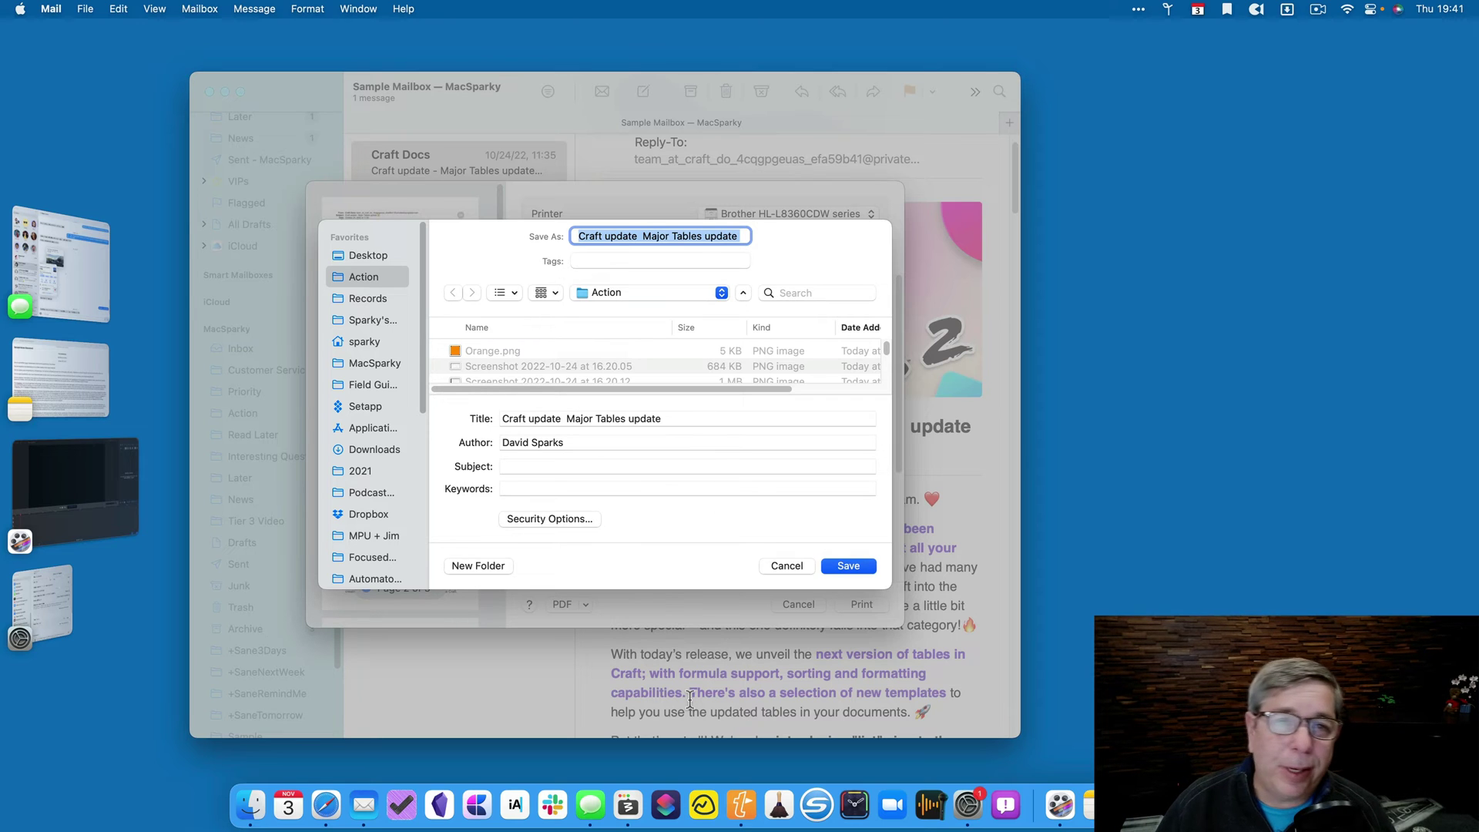
Cancel the save and print dialogs for the Craft update message, and check Mail's file commands for a PDF export option.
{"action": "left_click", "coordinate": [787, 566]}
{"action": "left_click", "coordinate": [795, 607]}
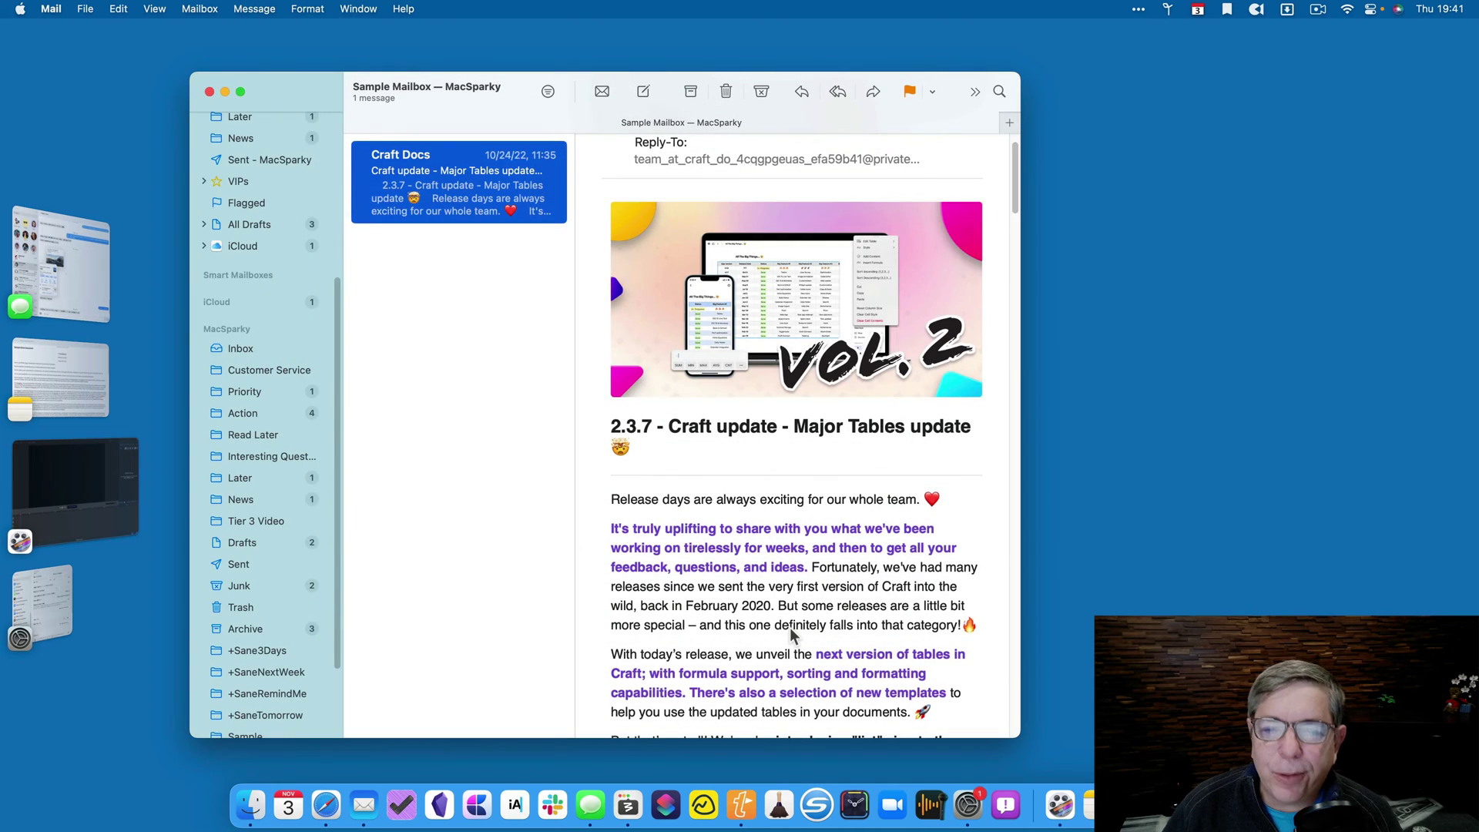
{"action": "left_click", "coordinate": [52, 10]}
{"action": "mouse_move", "coordinate": [256, 9]}
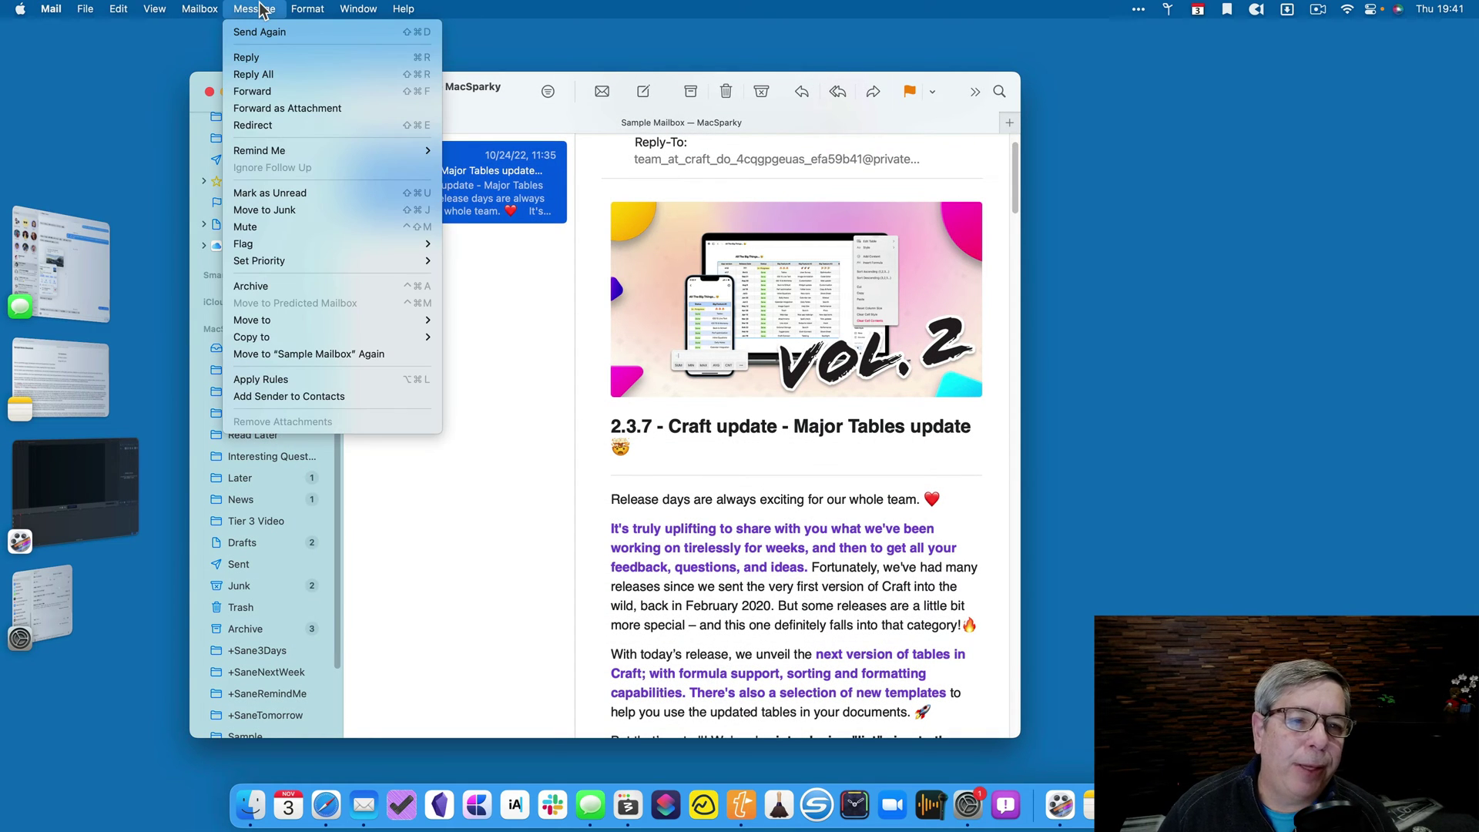
{"action": "mouse_move", "coordinate": [85, 9]}
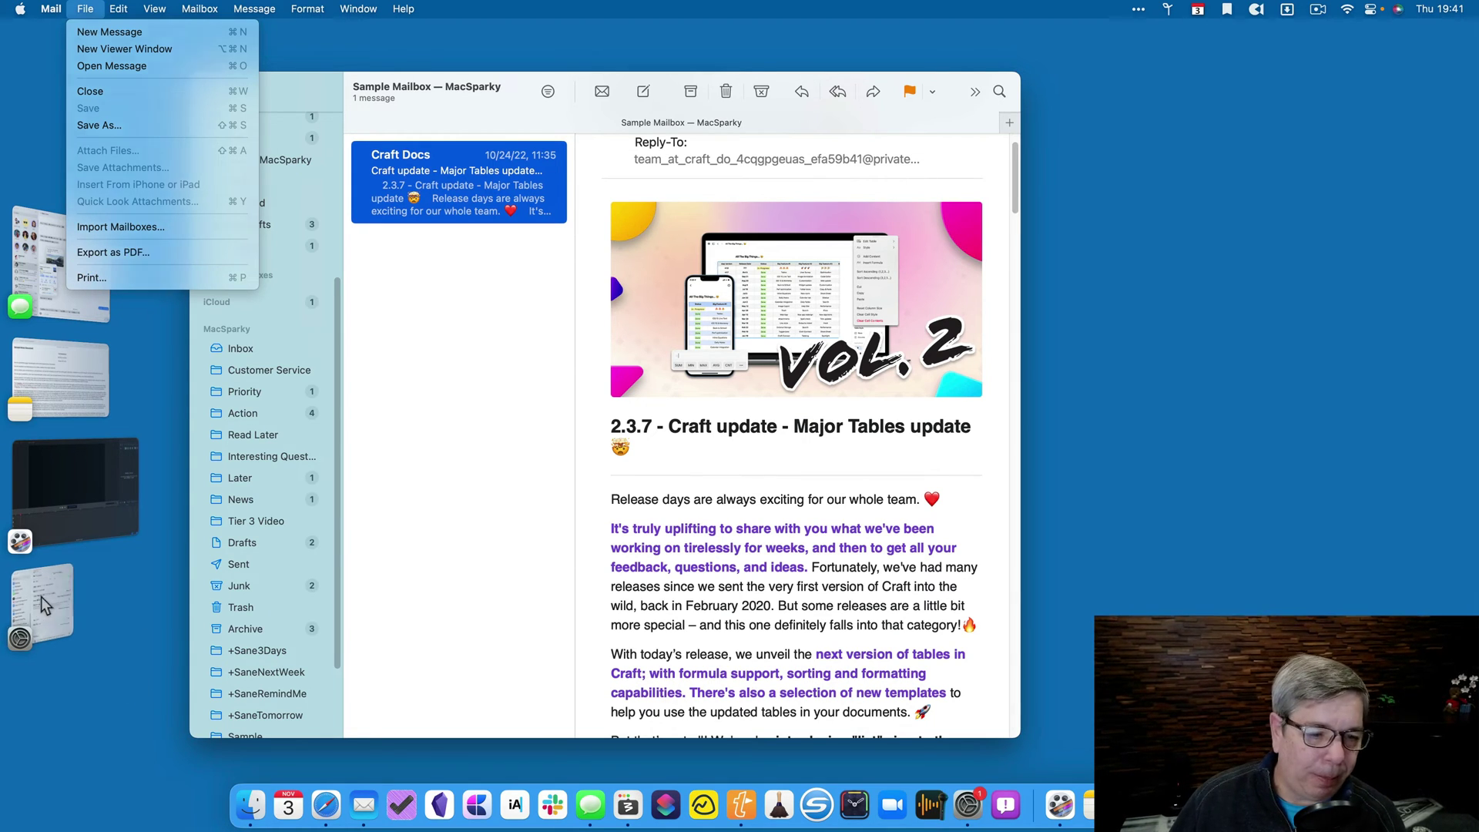
Switch back to System Settings and start a new app shortcut in the keyboard shortcut settings.
{"action": "left_click", "coordinate": [103, 537]}
{"action": "left_click", "coordinate": [71, 583]}
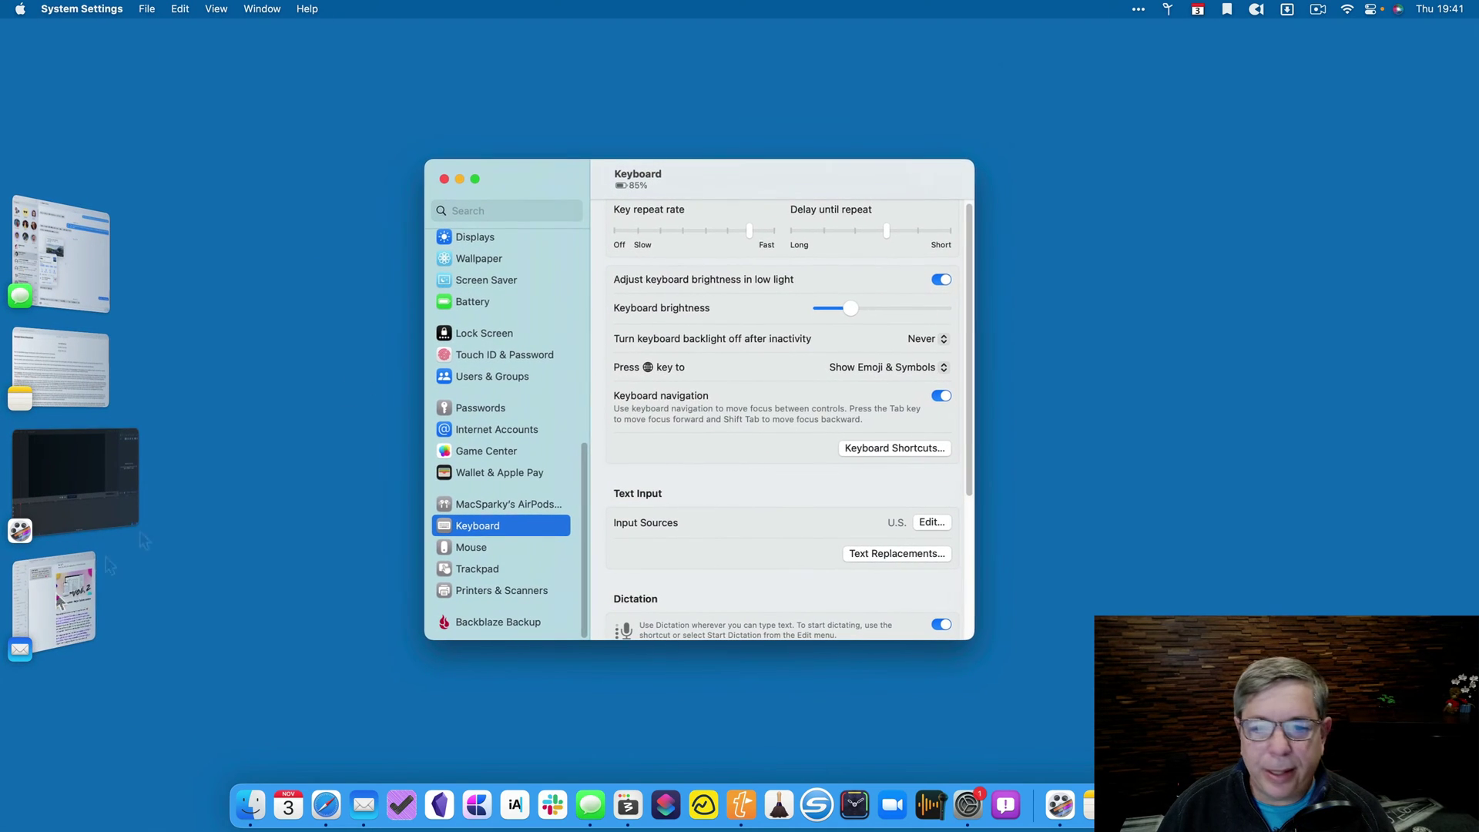
{"action": "left_click", "coordinate": [887, 449]}
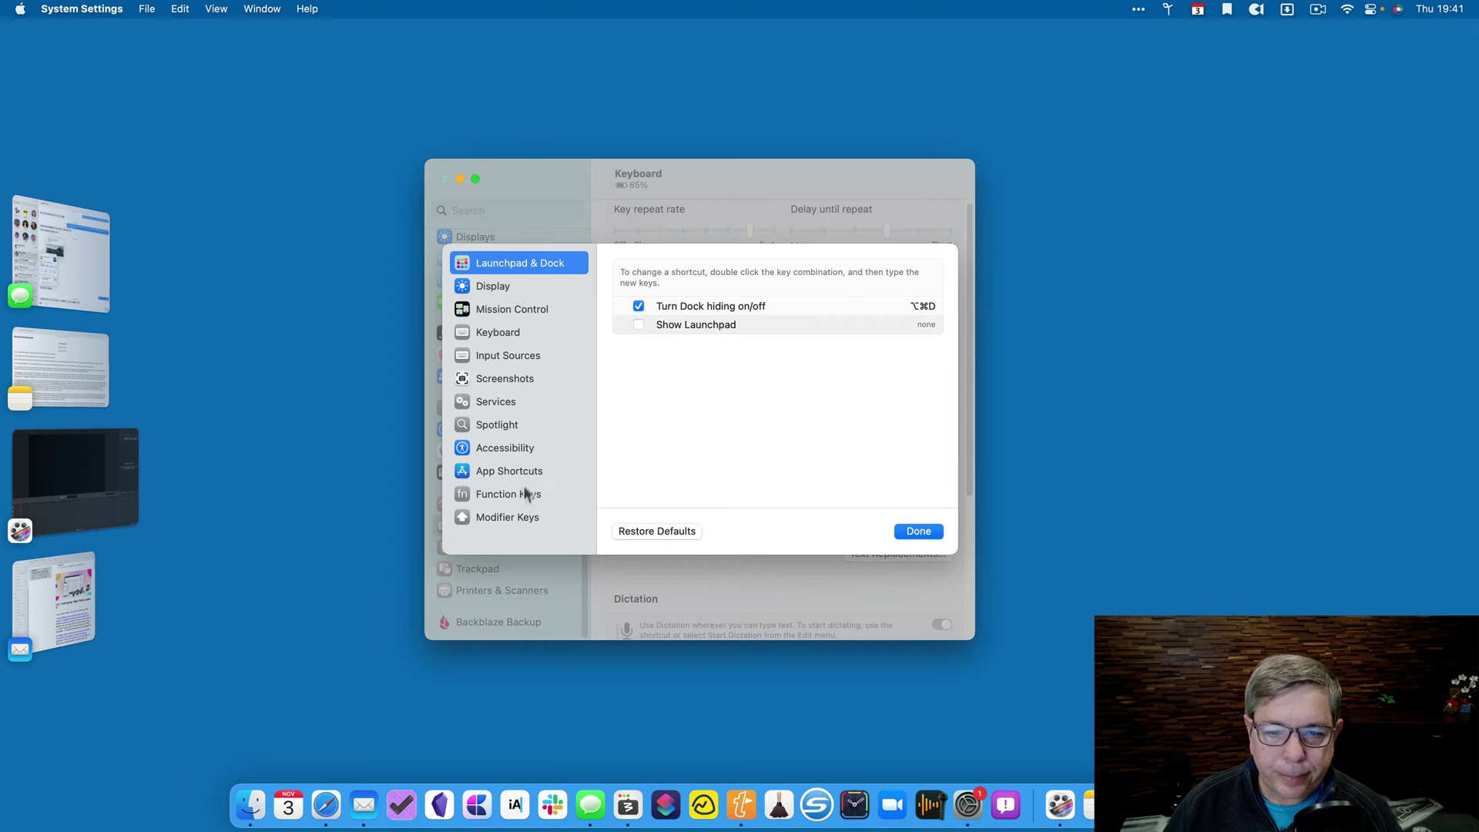
{"action": "left_click", "coordinate": [511, 478]}
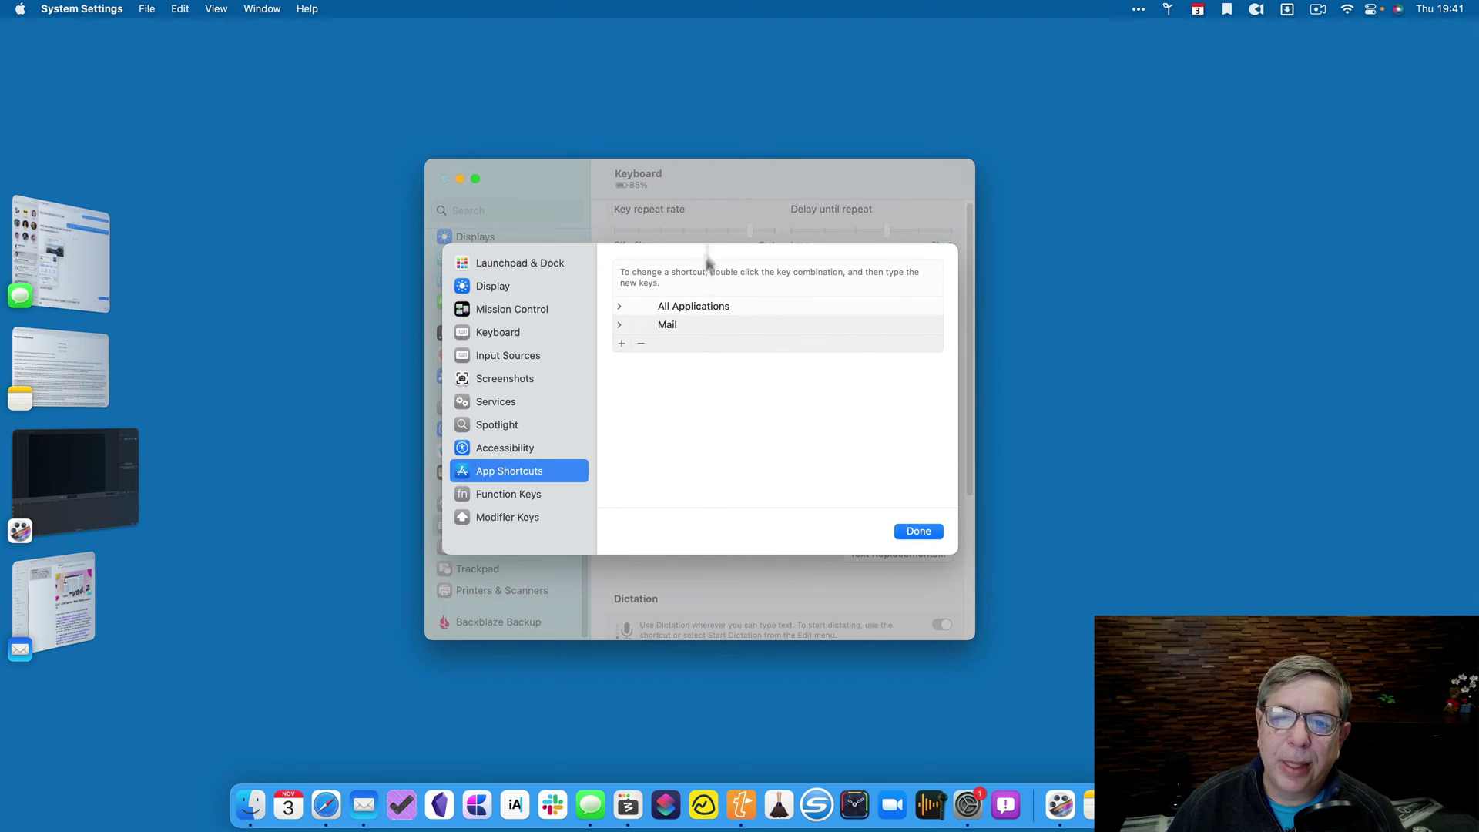
{"action": "left_click", "coordinate": [620, 343]}
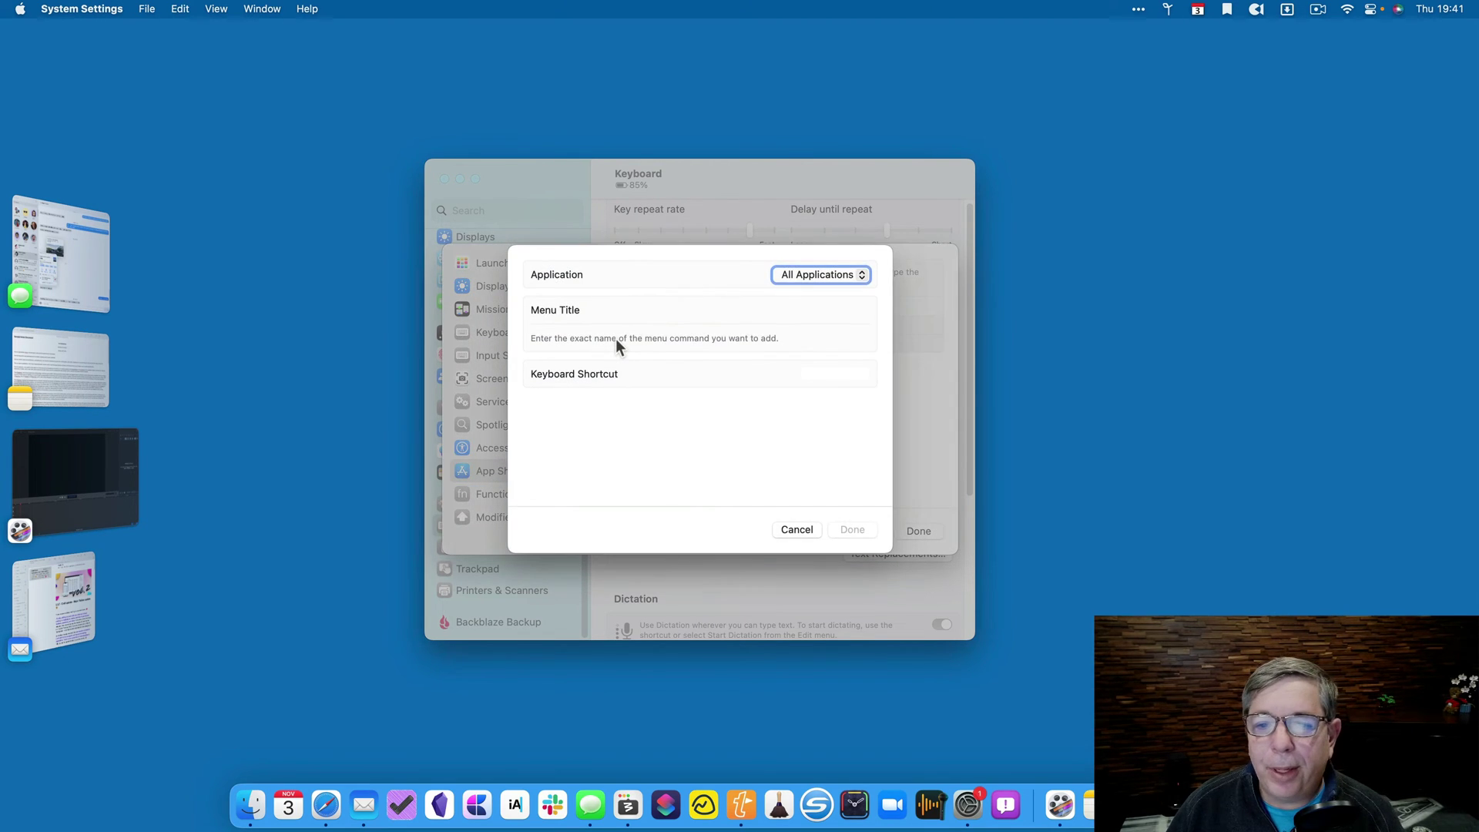
Set the new shortcut's application to Mail and its menu title to "Export as PDF…".
{"action": "left_click", "coordinate": [859, 276]}
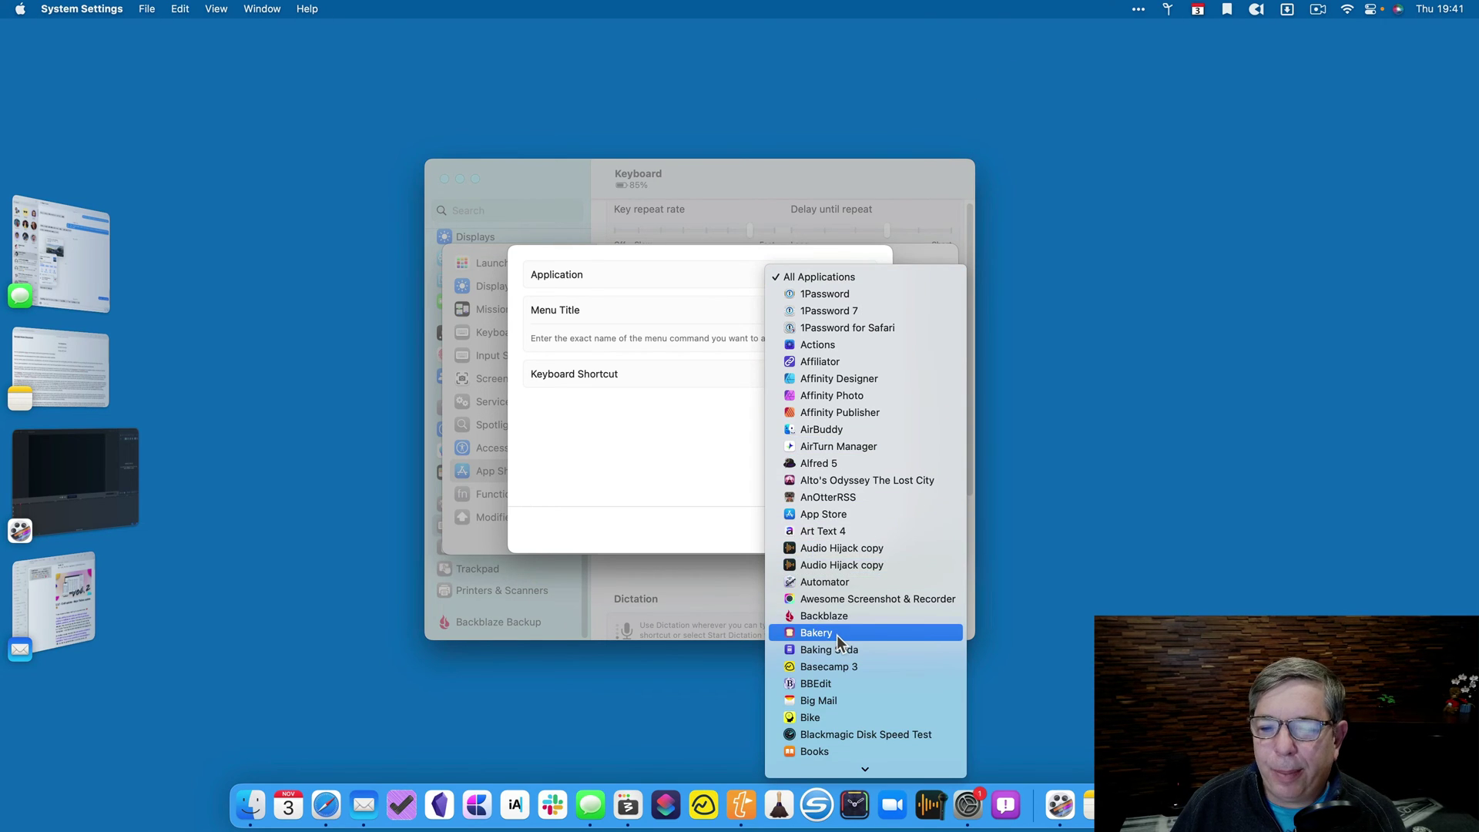
{"action": "scroll", "coordinate": [836, 635], "scroll_direction": "down", "scroll_amount": 10}
{"action": "scroll", "coordinate": [836, 635], "scroll_direction": "down", "scroll_amount": 15}
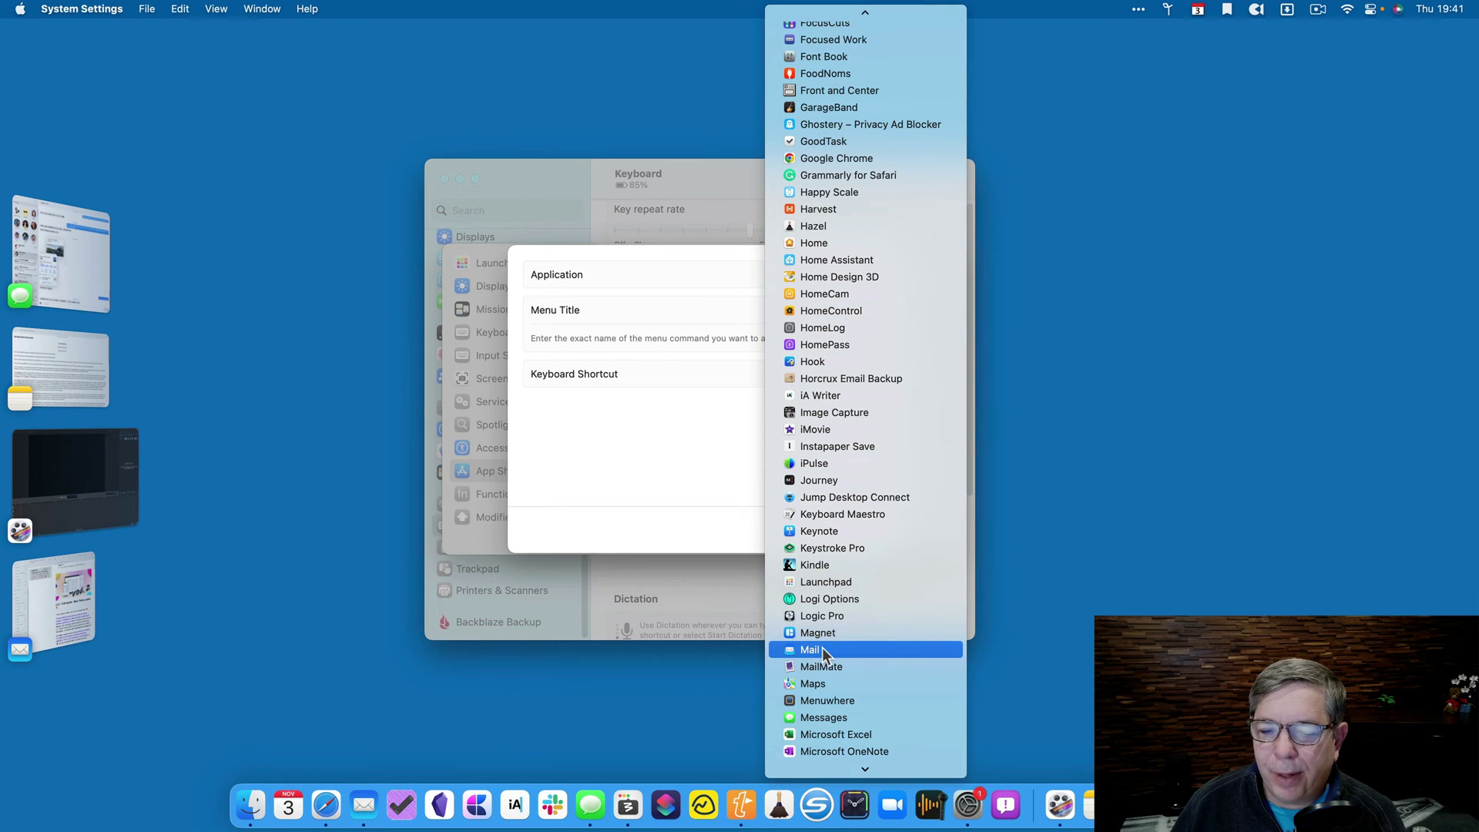
{"action": "left_click", "coordinate": [821, 647]}
{"action": "left_click", "coordinate": [721, 303]}
{"action": "type", "text": "Export"}
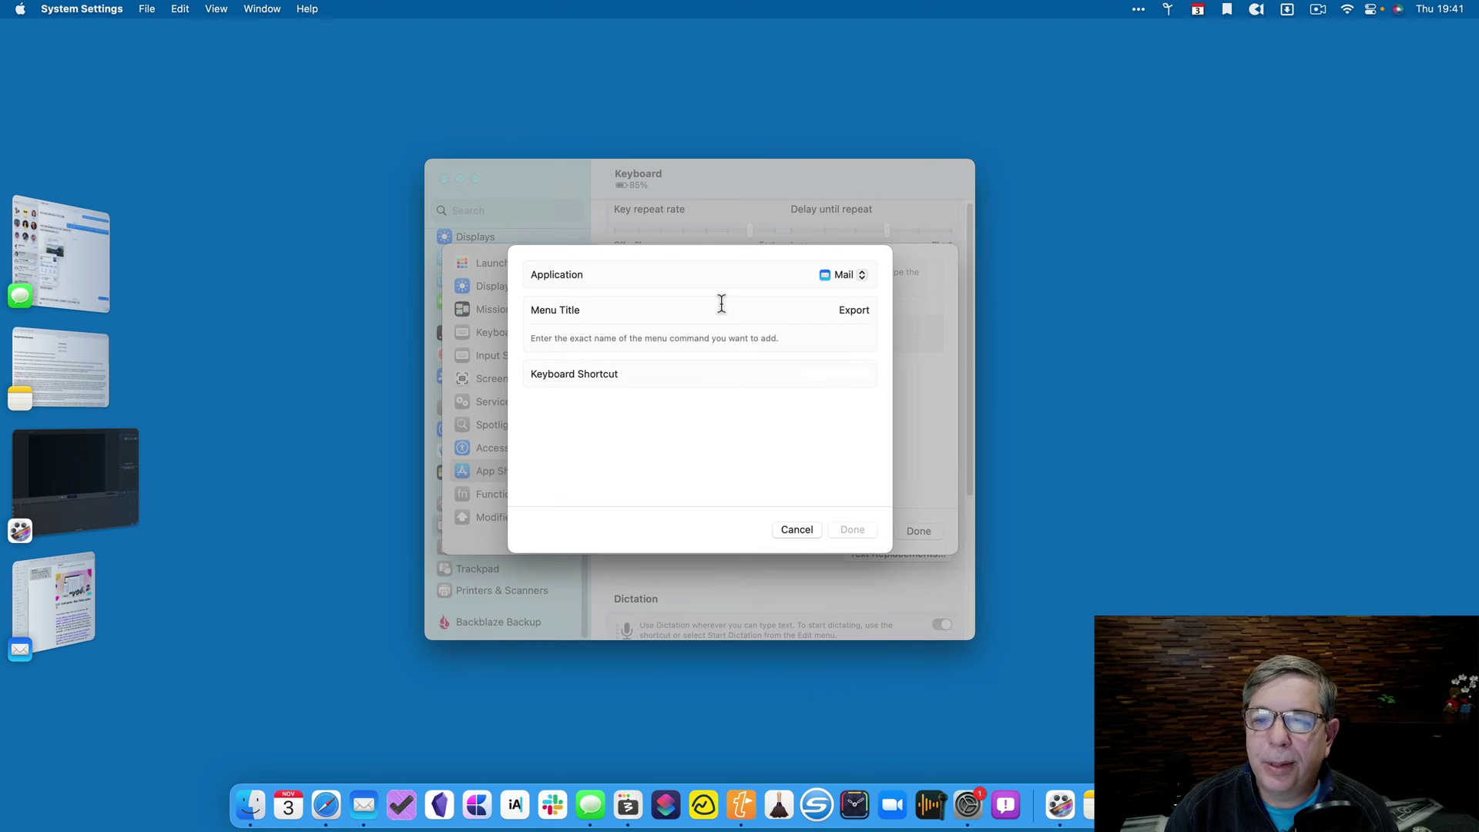
{"action": "type", "text": " as PDF…"}
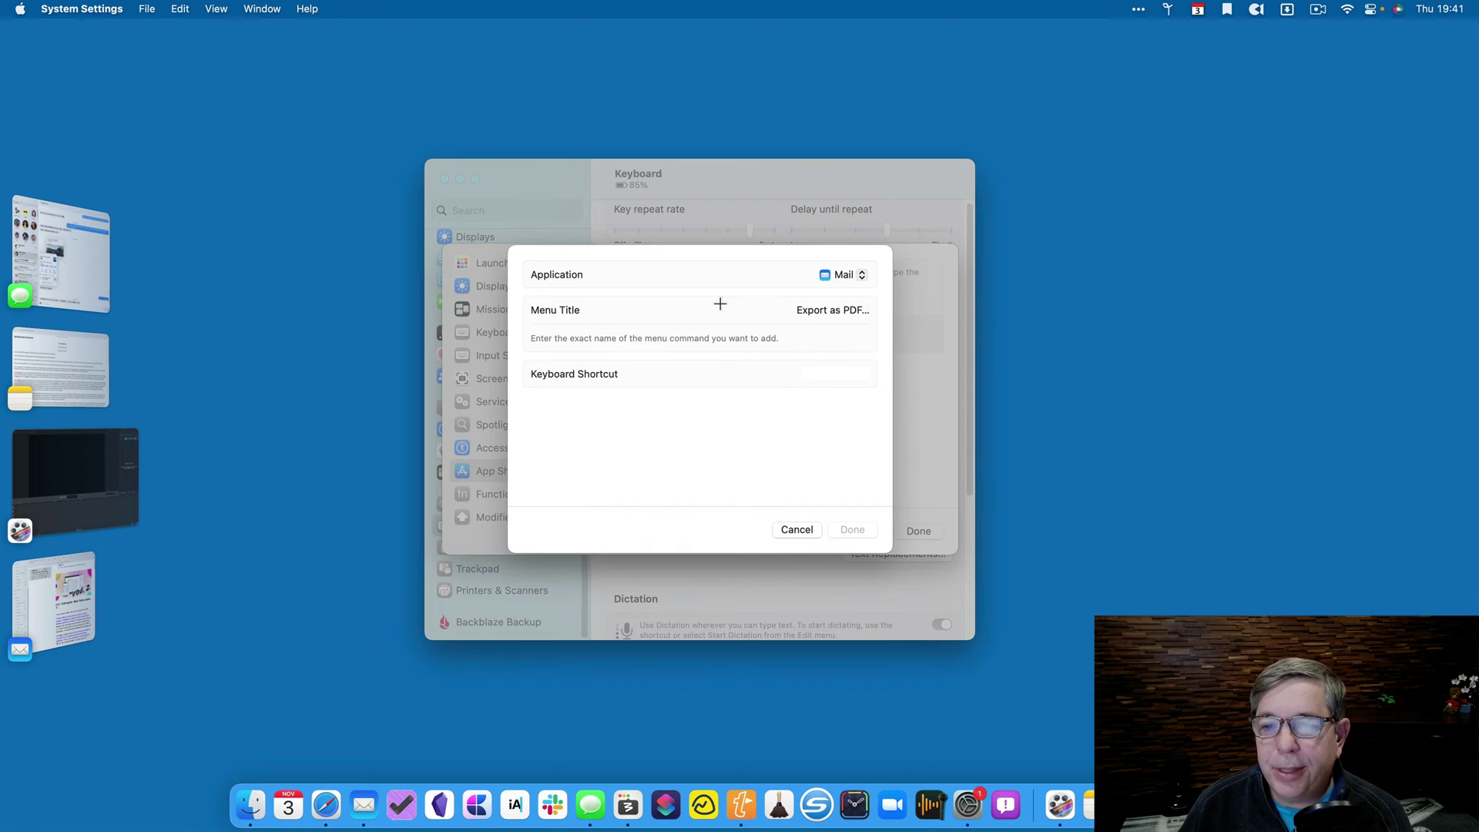
Try ending the menu title with separate periods, and restore the single ellipsis character in "Export as PDF…".
{"action": "key", "text": "BackSpace"}
{"action": "type", "text": ".."}
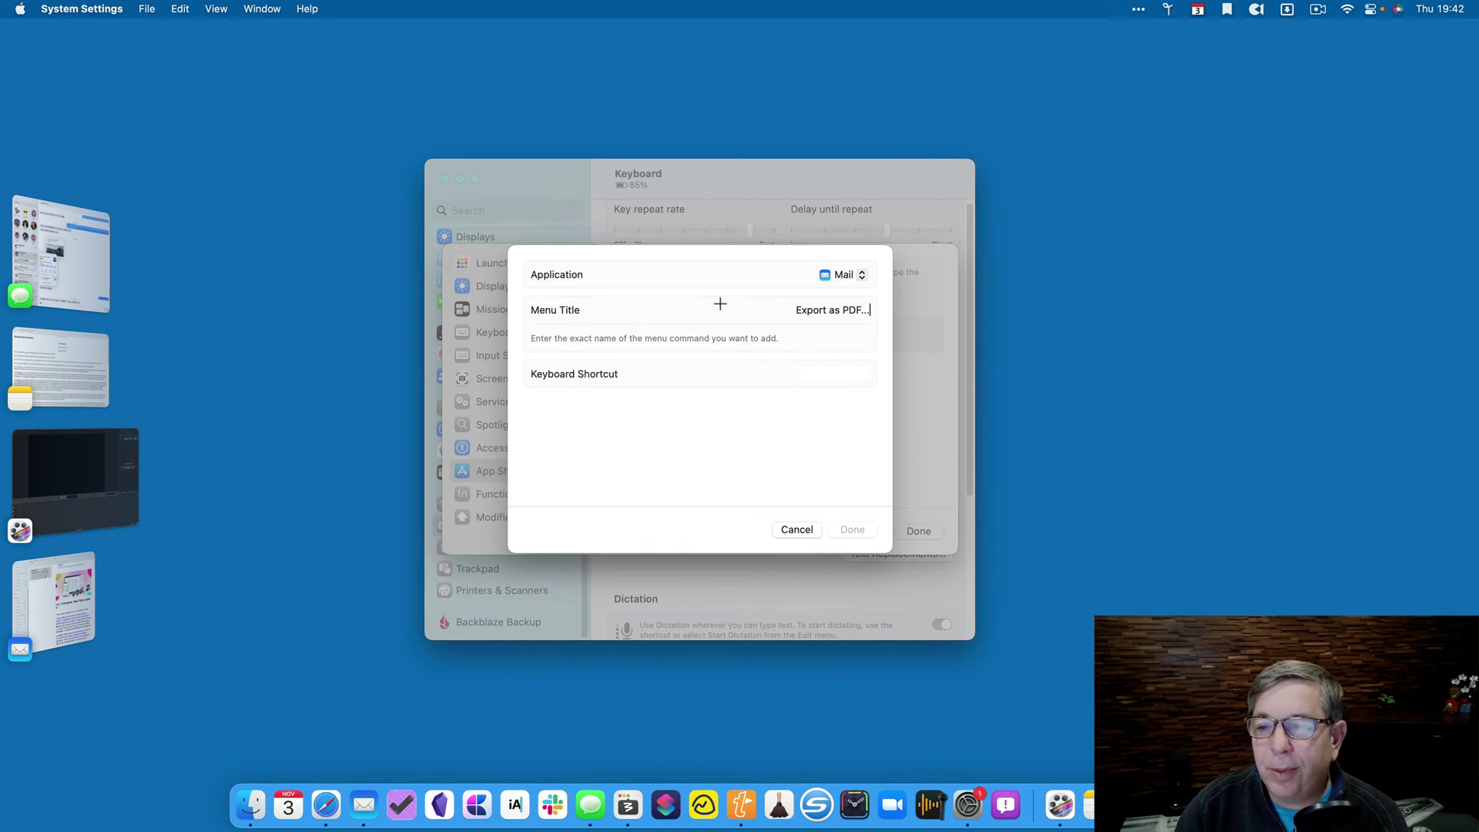
{"action": "key", "text": "BackSpace"}
{"action": "key", "text": "BackSpace"}
{"action": "key", "text": "BackSpace"}
{"action": "type", "text": "…"}
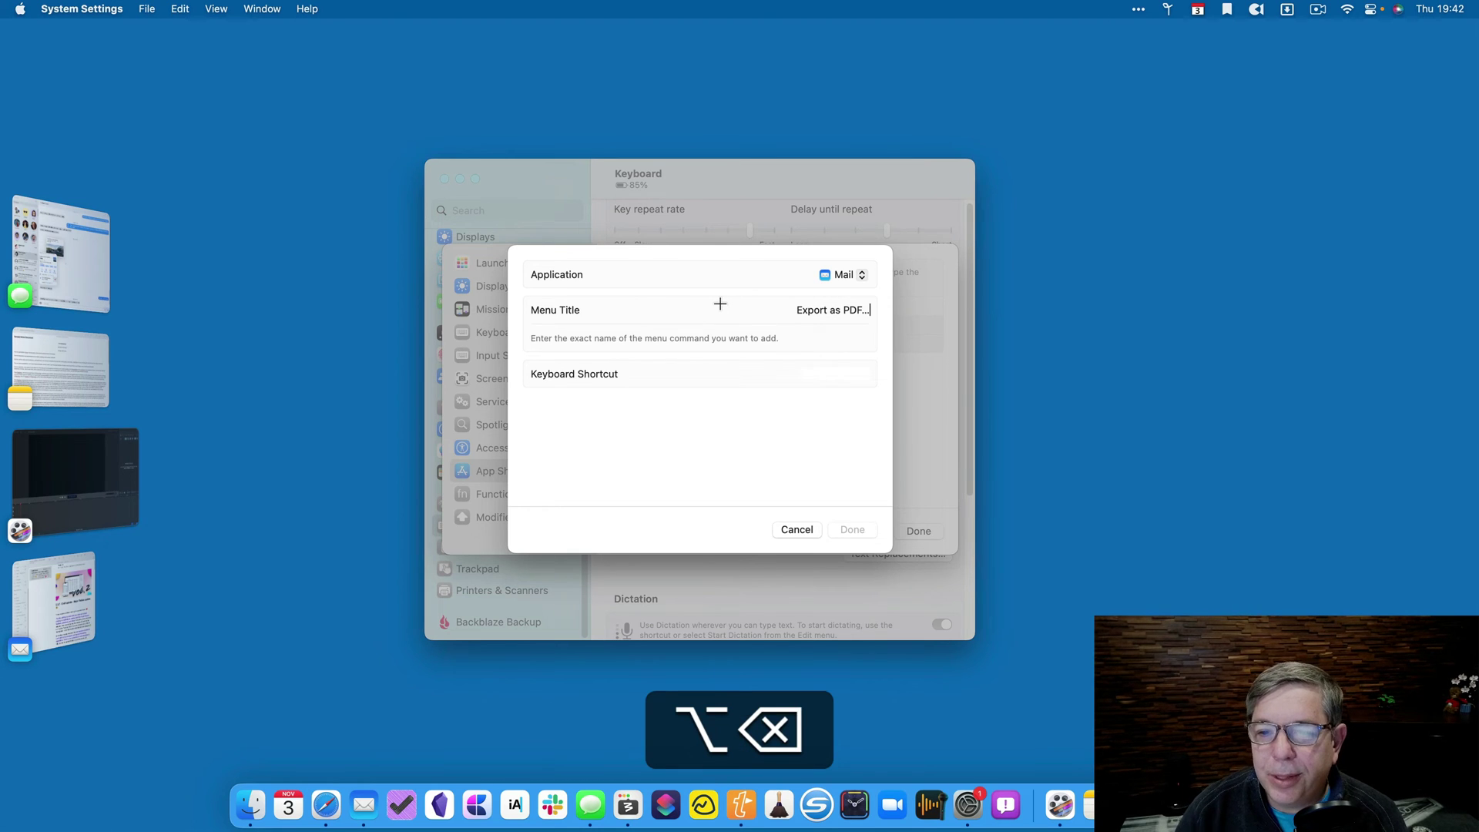
Assign ⌥⌘P to Mail's "Export as PDF…" command, save the shortcut, and close the shortcut settings.
{"action": "left_click", "coordinate": [819, 375]}
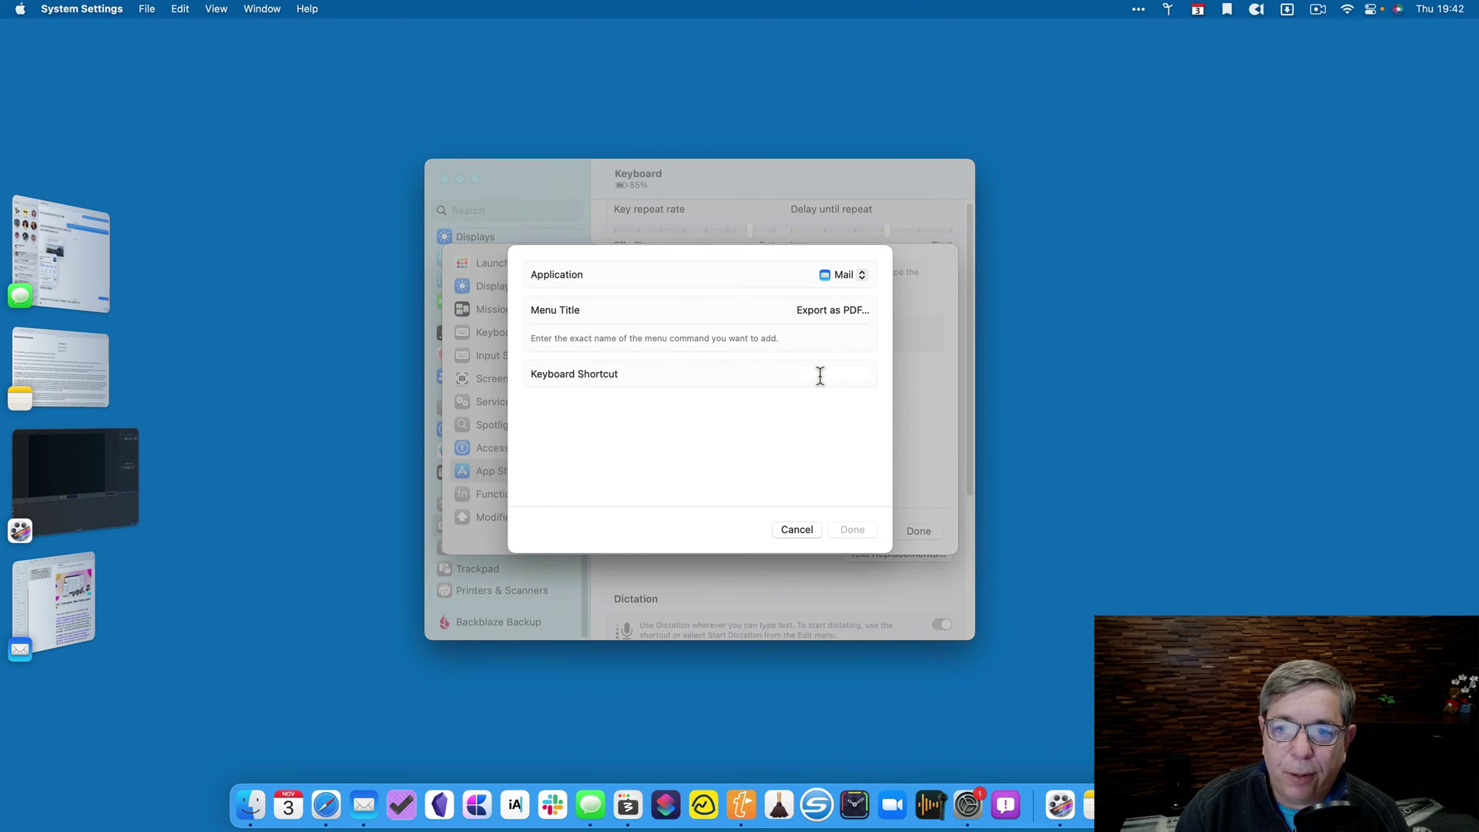
{"action": "key", "text": "alt+super"}
{"action": "key", "text": "alt+super+p"}
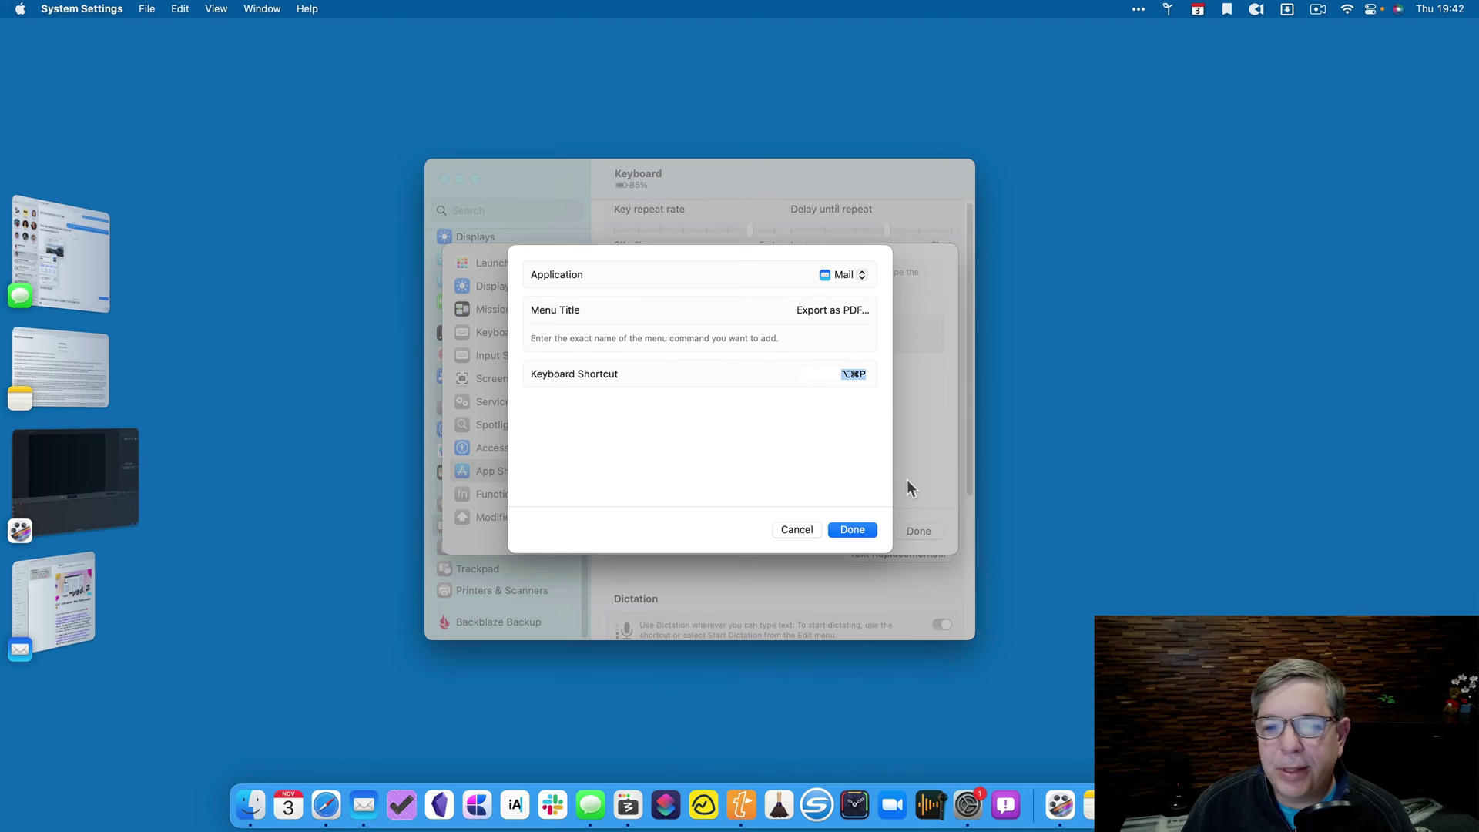
{"action": "left_click", "coordinate": [871, 529]}
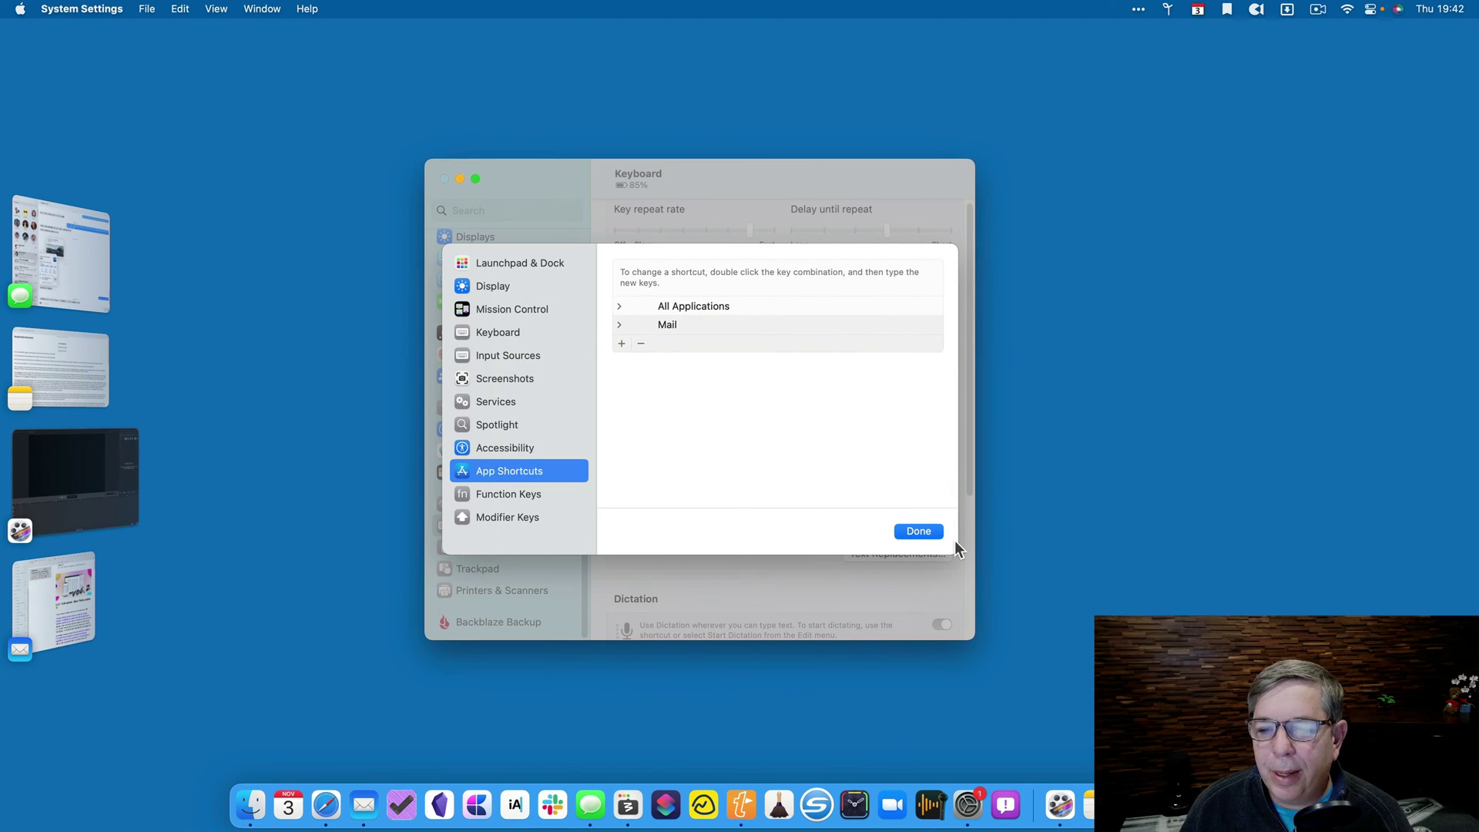
{"action": "left_click", "coordinate": [918, 531]}
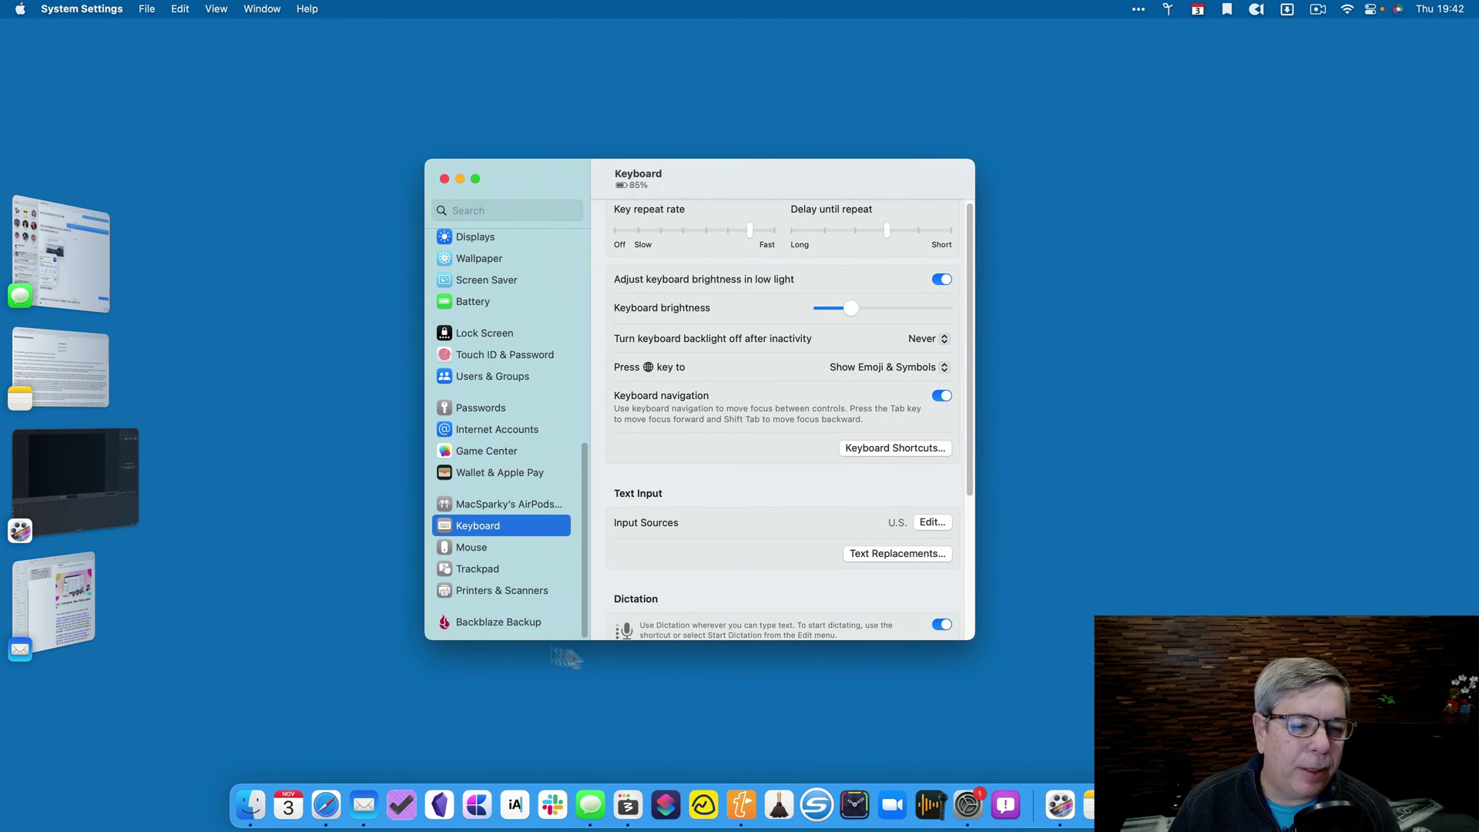
Return to Mail and check which shortcut is listed for the Export as PDF command.
{"action": "left_click", "coordinate": [74, 563]}
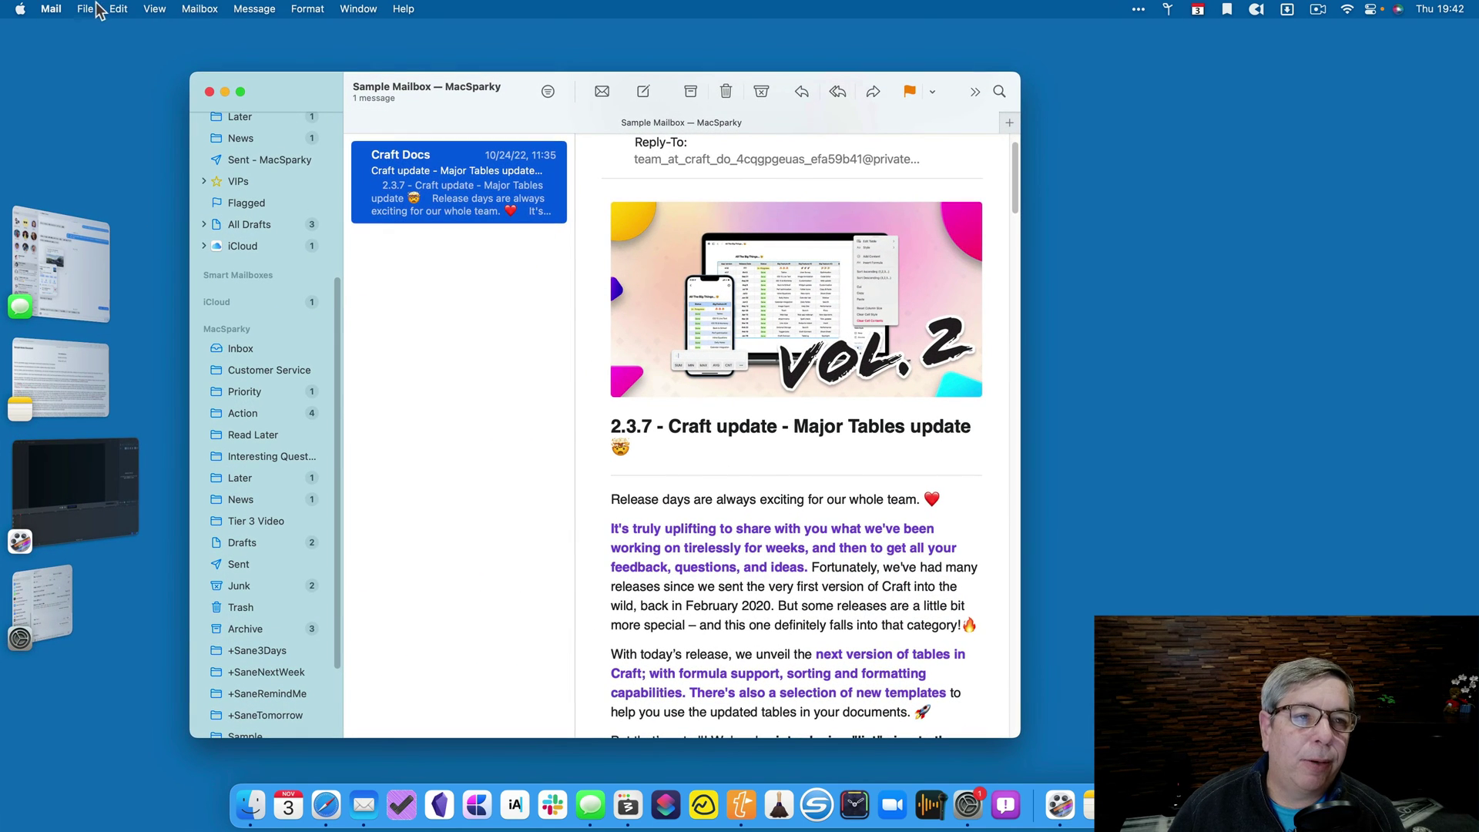
{"action": "left_click", "coordinate": [96, 10]}
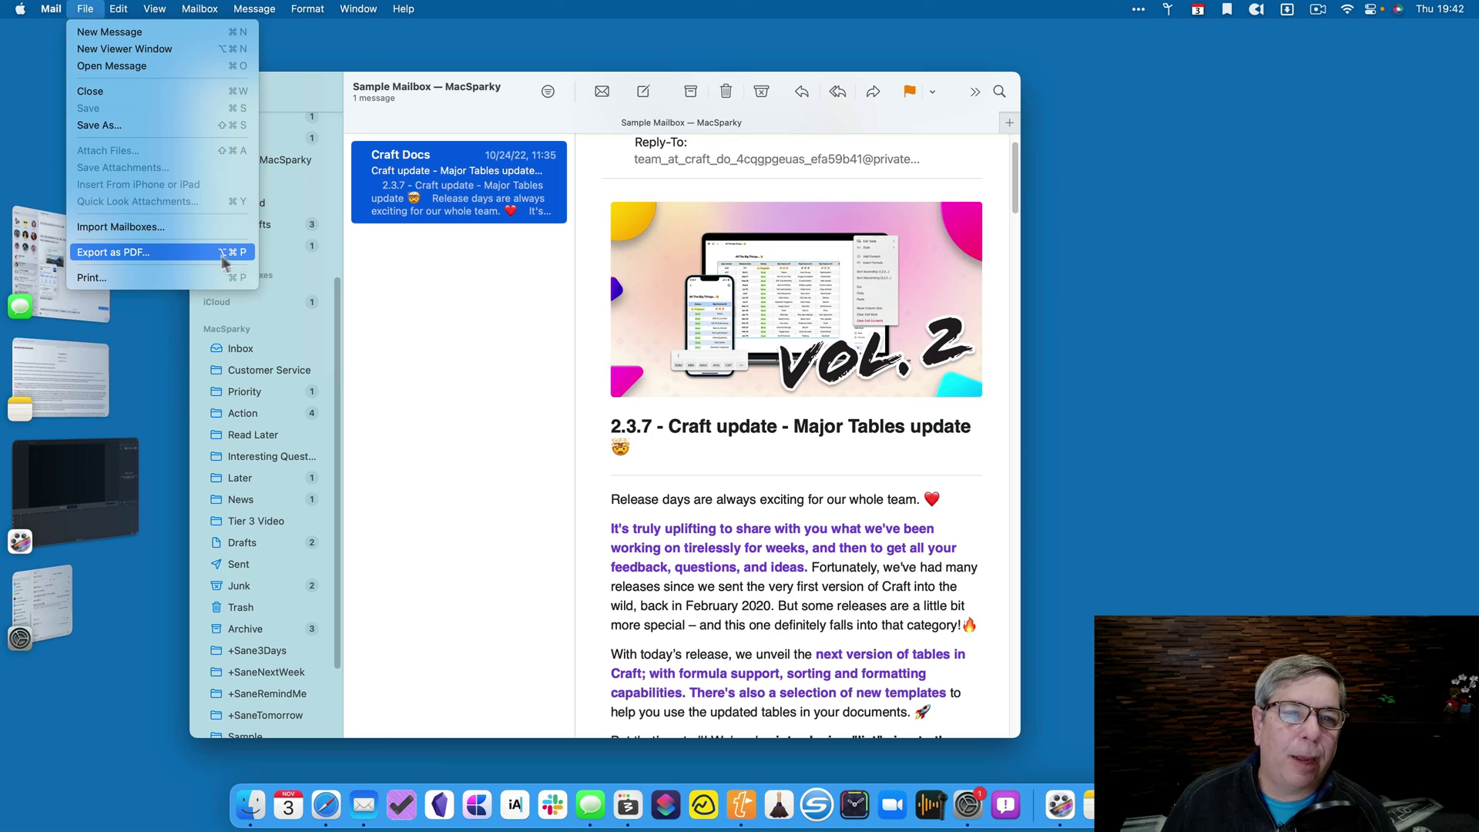
{"action": "left_click", "coordinate": [464, 364]}
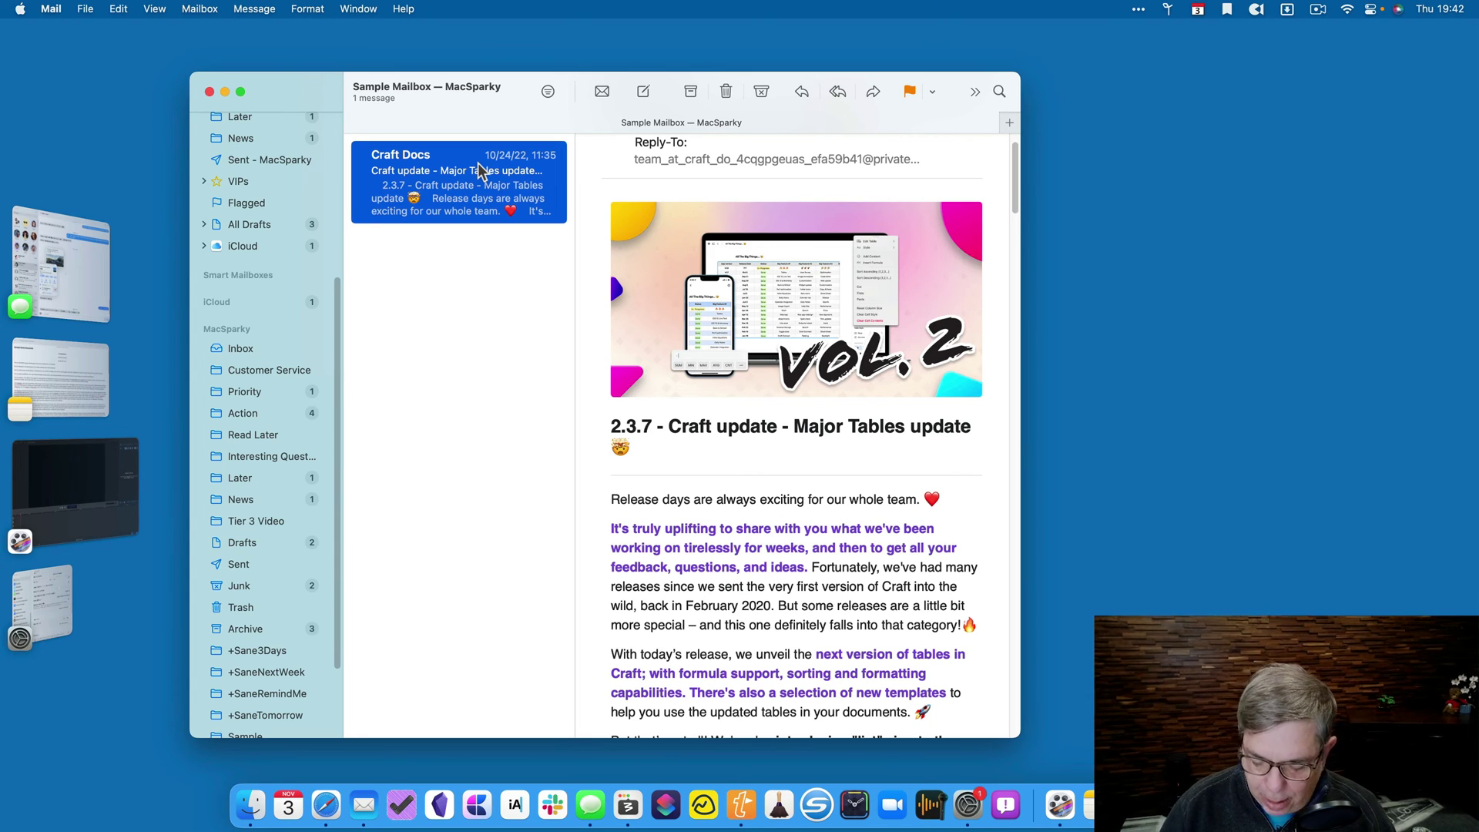
Test the new Export as PDF shortcut on the Craft update message, bringing up its PDF save dialog.
{"action": "key", "text": "alt+super"}
{"action": "key", "text": "alt+super+p"}
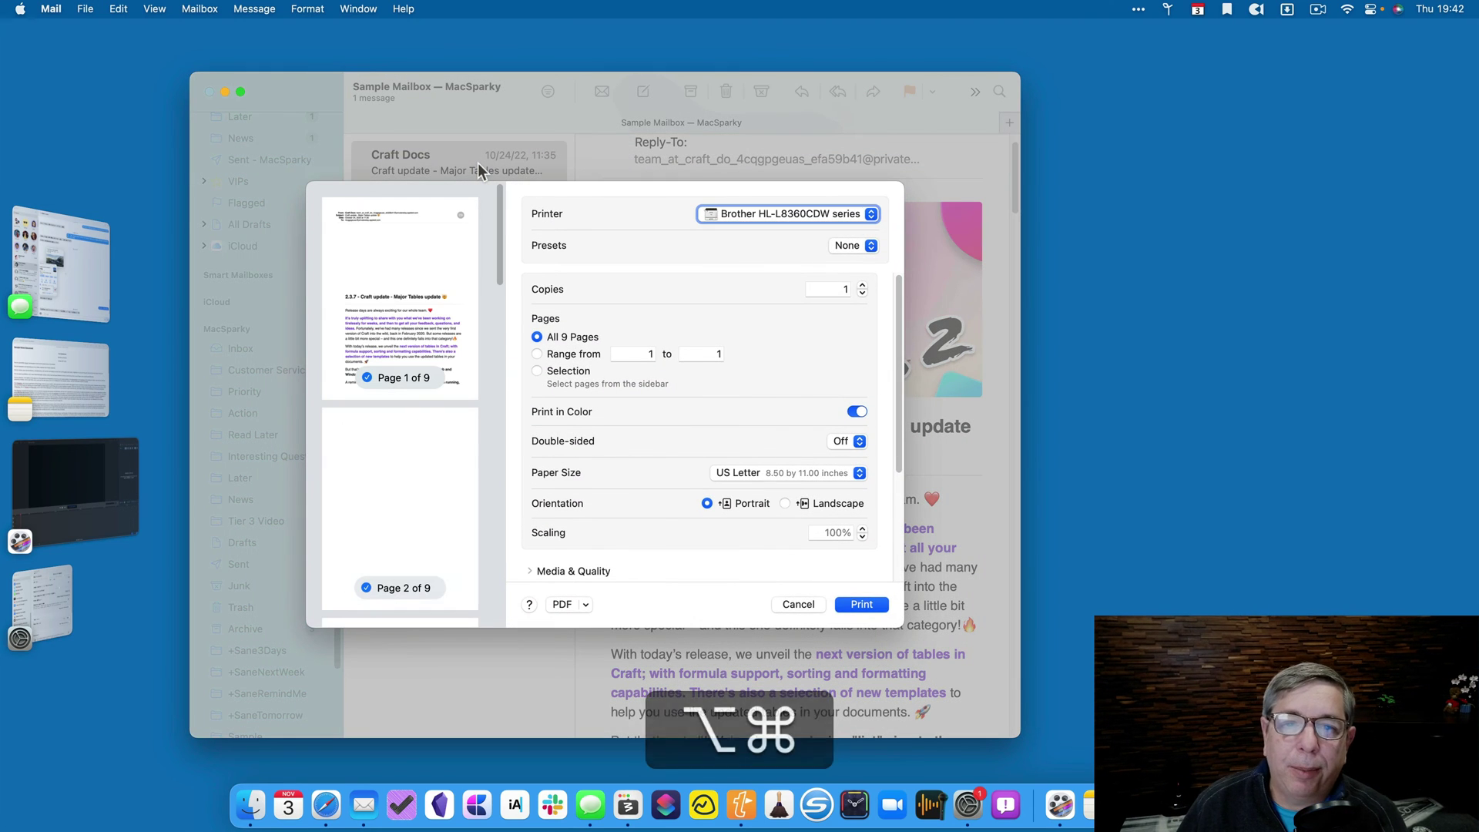
{"action": "key", "text": "alt+super+p"}
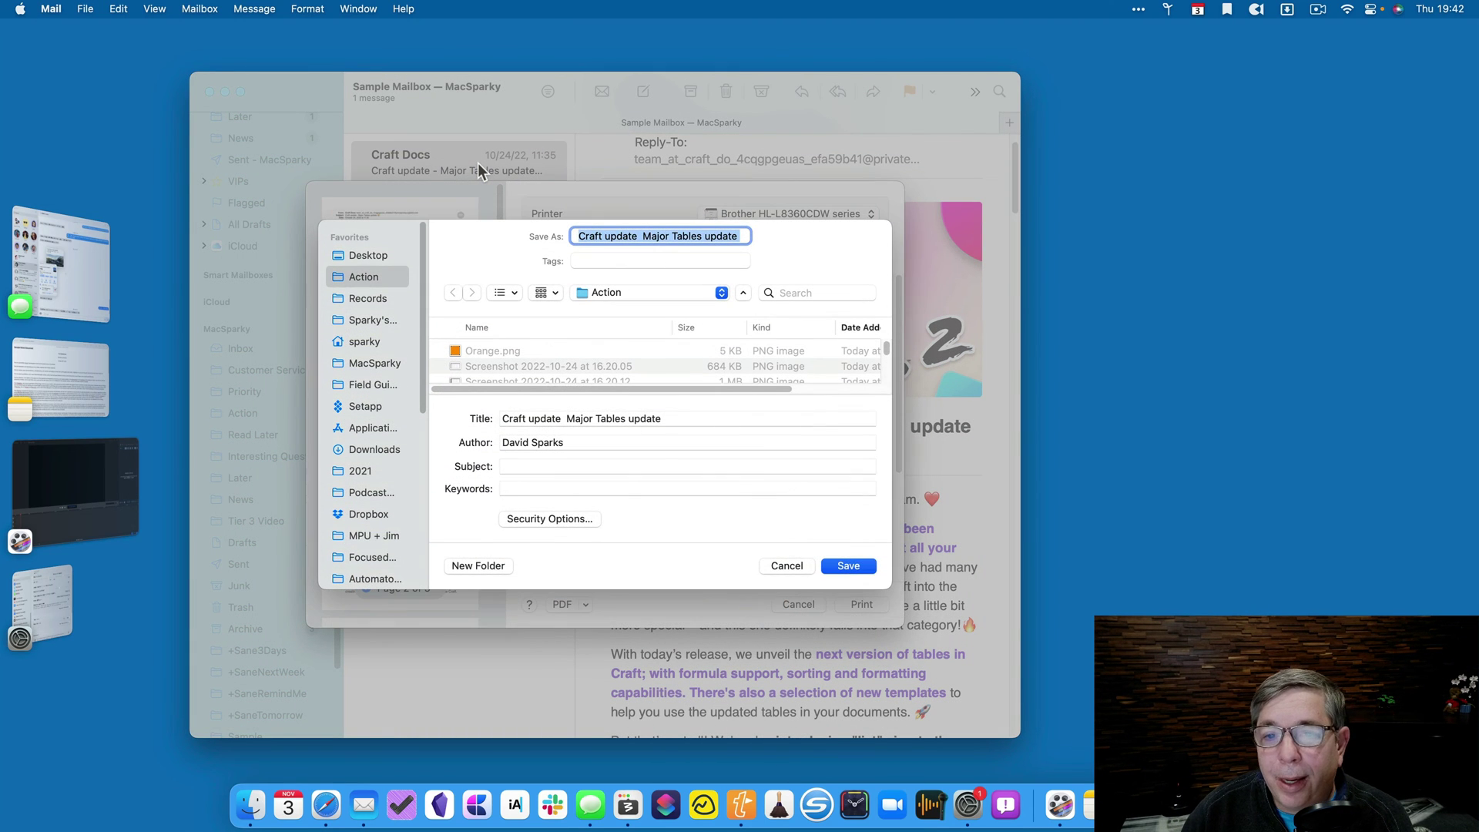